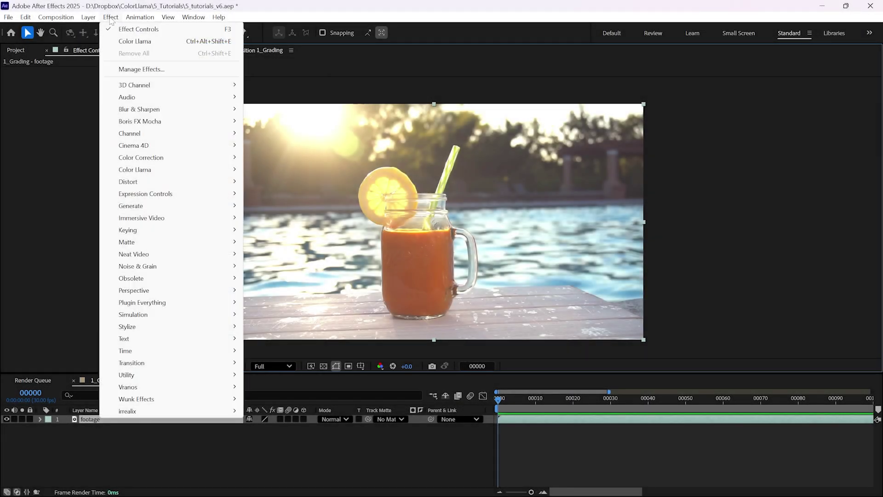
# Apply Color Llama to the poolside shot and add swatches on the drink, lemon, trees and water
pyautogui.moveTo(143, 173)
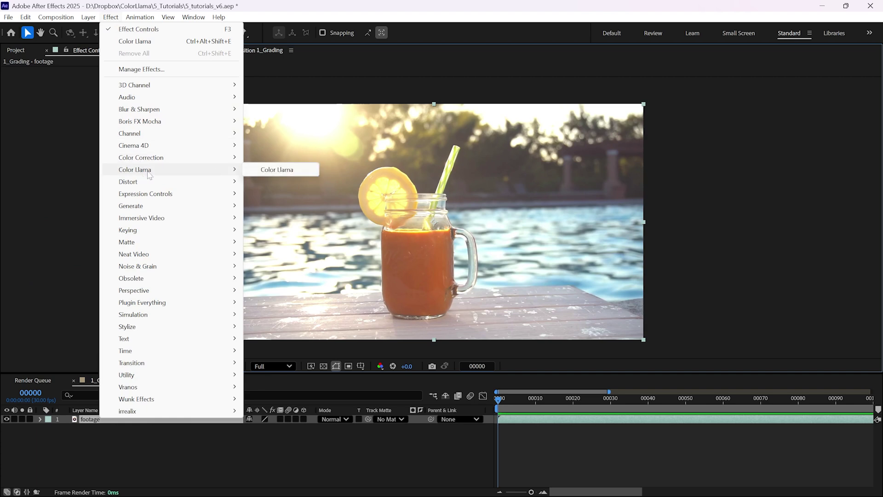
pyautogui.click(291, 168)
pyautogui.keyDown('ctrl'); pyautogui.click(415, 277); pyautogui.keyUp('ctrl')
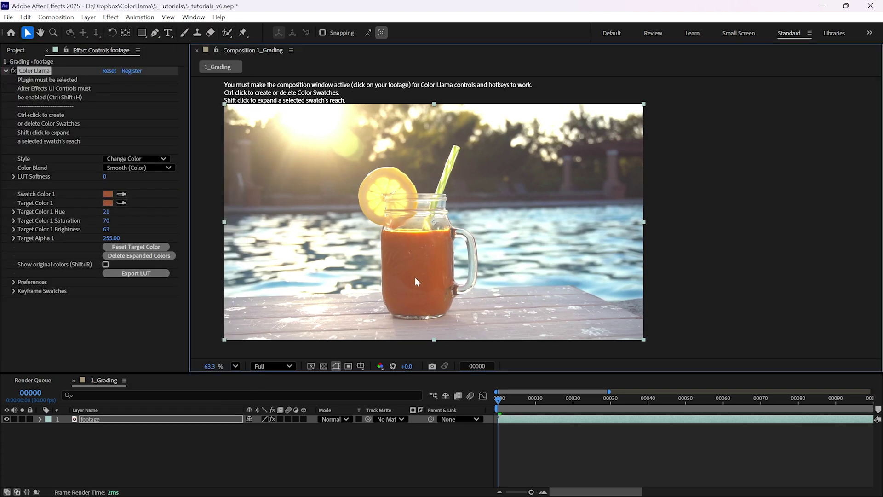
pyautogui.keyDown('ctrl'); pyautogui.click(383, 185); pyautogui.keyUp('ctrl')
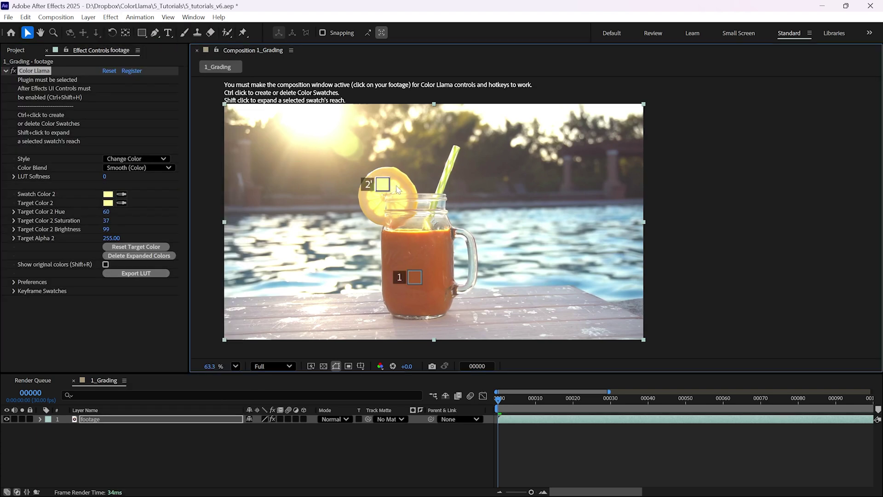
pyautogui.keyDown('ctrl'); pyautogui.click(480, 169); pyautogui.keyUp('ctrl')
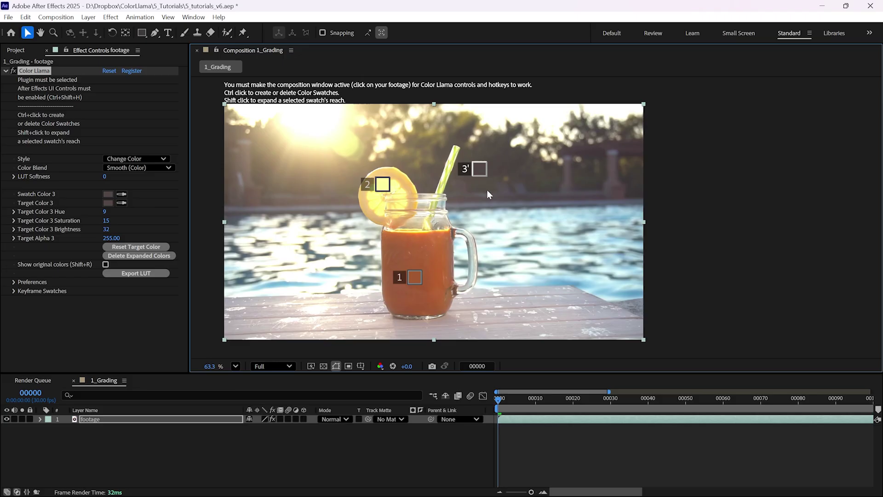
pyautogui.keyDown('ctrl'); pyautogui.click(546, 280); pyautogui.keyUp('ctrl')
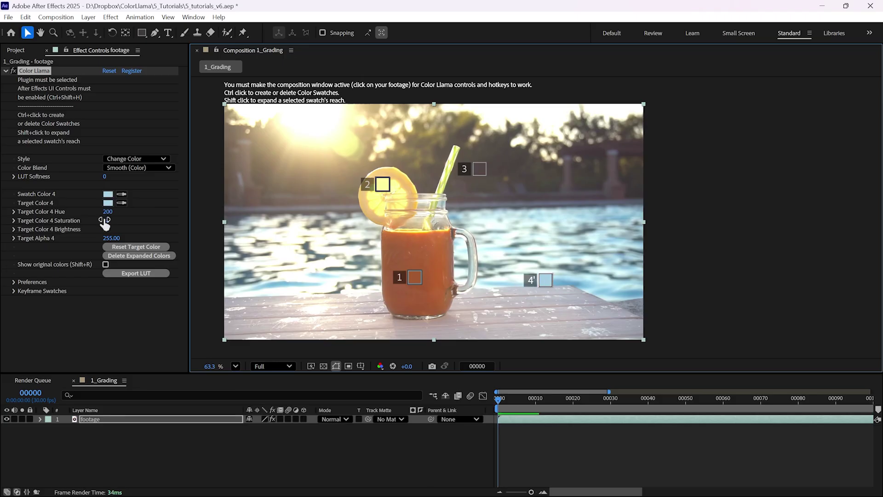
# Push the water to a deeper blue and darken the background trees
pyautogui.moveTo(106, 220)
pyautogui.mouseDown()
pyautogui.moveTo(119, 217)
pyautogui.moveTo(98, 229)
pyautogui.mouseUp()
pyautogui.click(383, 186)
pyautogui.click(488, 169)
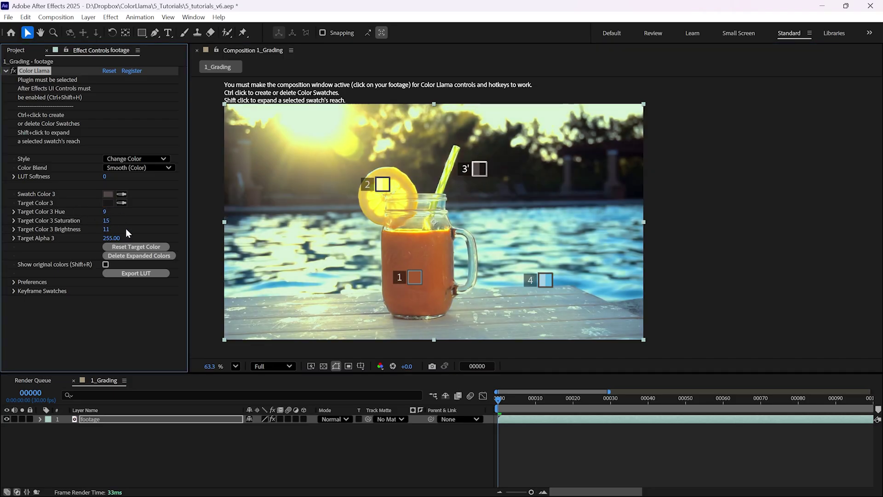
# Set the drink's target colour to a rich, bright pink in the colour picker
pyautogui.click(415, 278)
pyautogui.click(108, 203)
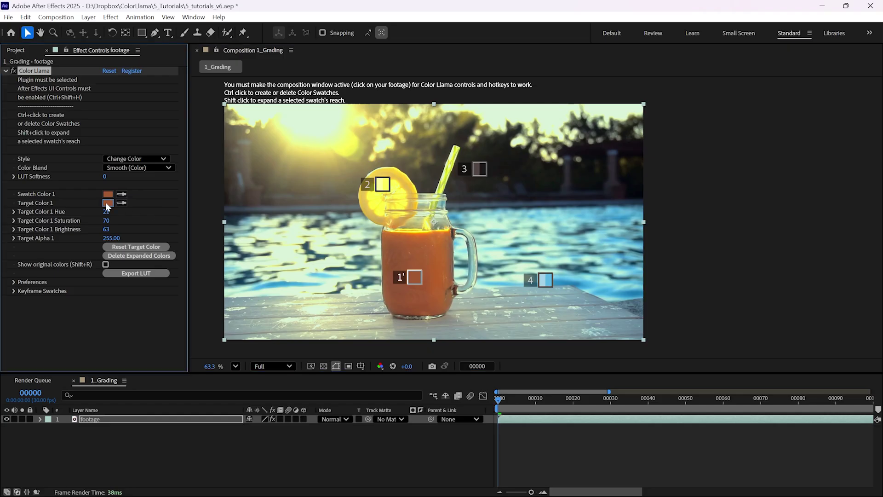
pyautogui.moveTo(449, 183); pyautogui.dragTo(642, 181)
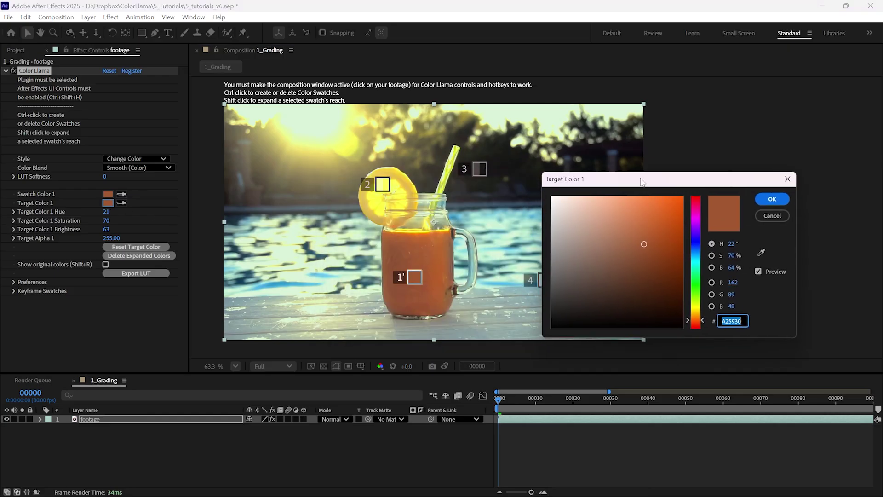
pyautogui.moveTo(695, 208); pyautogui.dragTo(694, 202)
pyautogui.moveTo(644, 241); pyautogui.dragTo(655, 224)
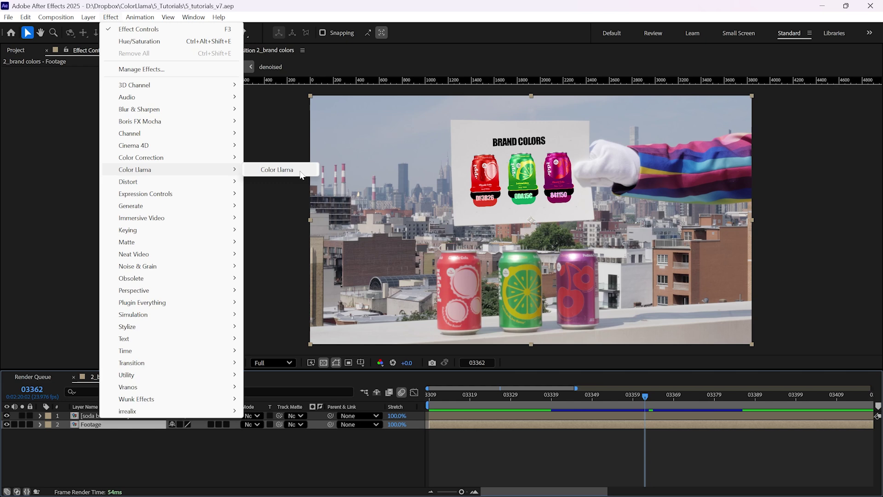
# Apply Color Llama to the soda footage with swatches on the red, green and purple cans
pyautogui.click(277, 170)
pyautogui.keyDown('ctrl'); pyautogui.click(446, 281); pyautogui.keyUp('ctrl')
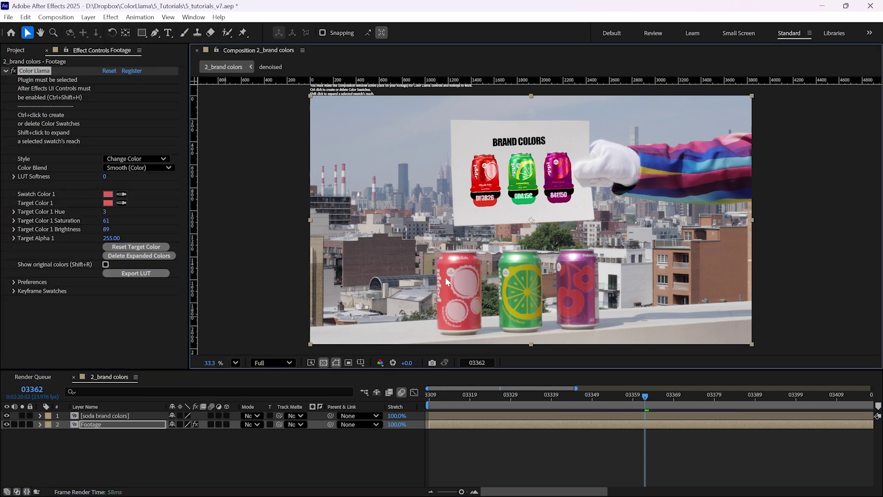
pyautogui.keyDown('ctrl'); pyautogui.click(505, 266); pyautogui.keyUp('ctrl')
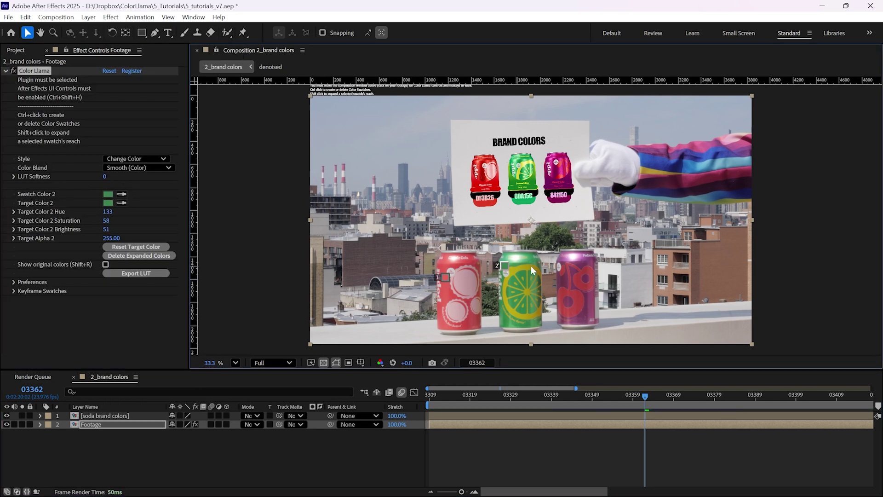
pyautogui.keyDown('ctrl'); pyautogui.click(578, 266); pyautogui.keyUp('ctrl')
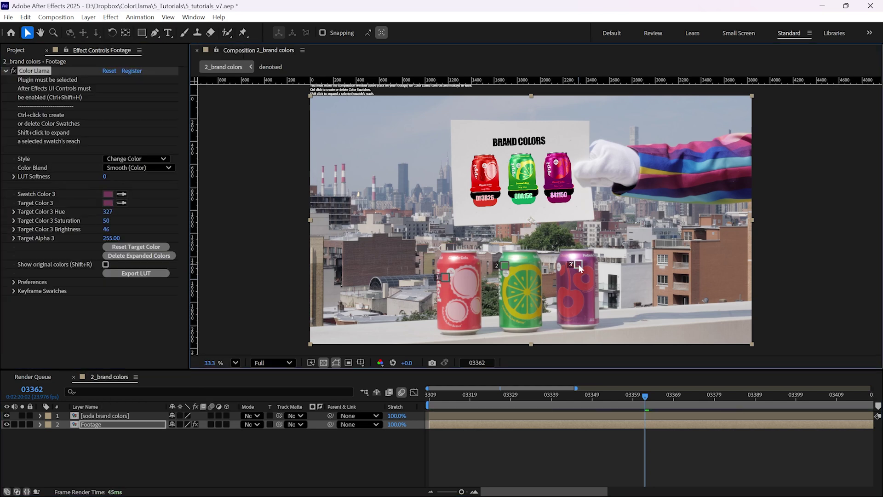
# Match the red can to the card's red brand colour, brightness 89
pyautogui.click(444, 279)
pyautogui.click(122, 203)
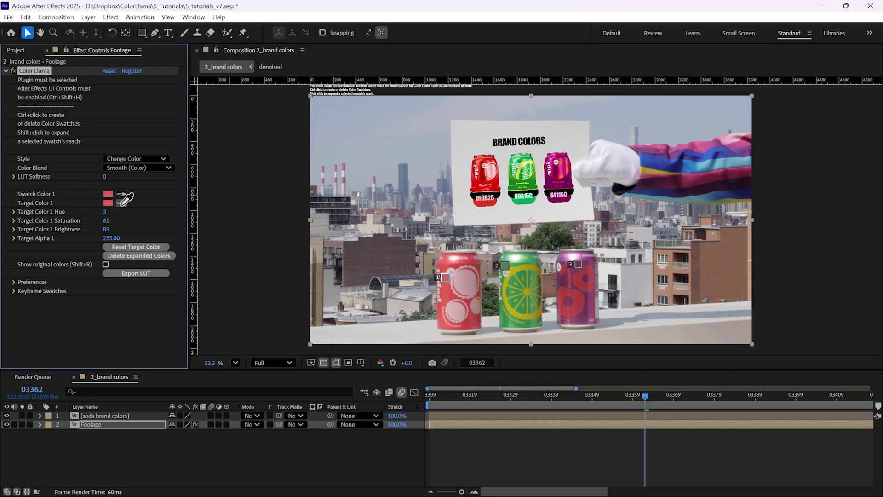
pyautogui.click(482, 202)
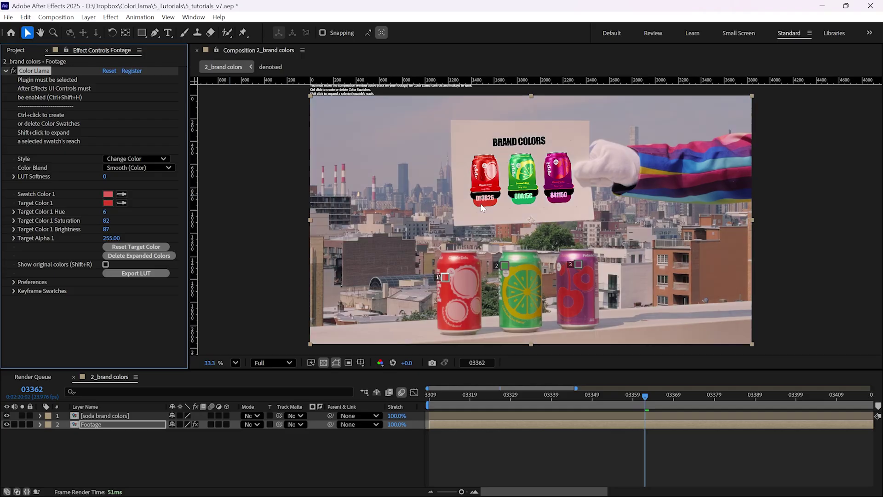
pyautogui.click(109, 229)
pyautogui.press('Return')
# Match the green can to the card's green brand colour, brightness 51
pyautogui.click(506, 269)
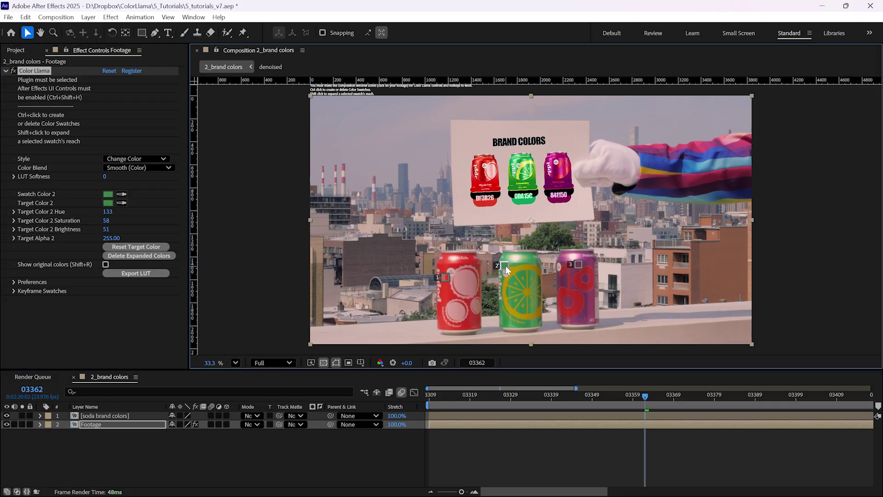
pyautogui.click(122, 202)
pyautogui.click(523, 202)
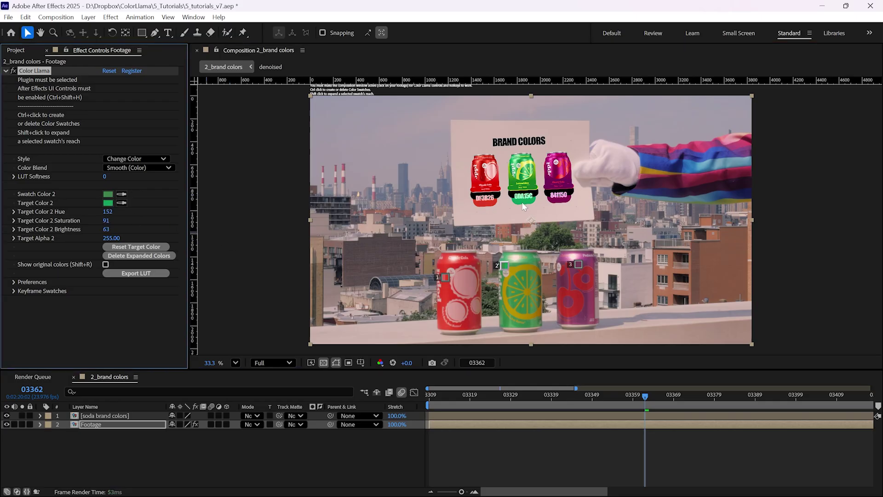
pyautogui.click(109, 229)
pyautogui.write('51')
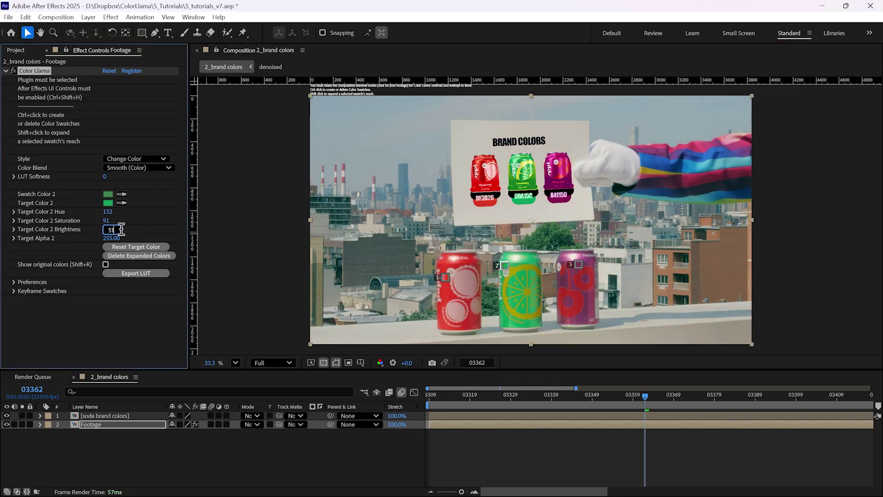
pyautogui.press('Return')
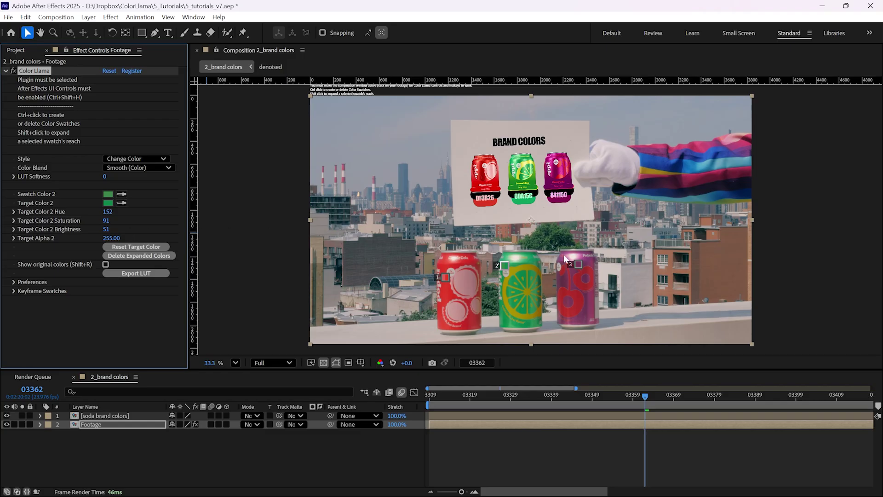
# Match the purple can to the card's purple brand colour, brightness 46
pyautogui.click(577, 263)
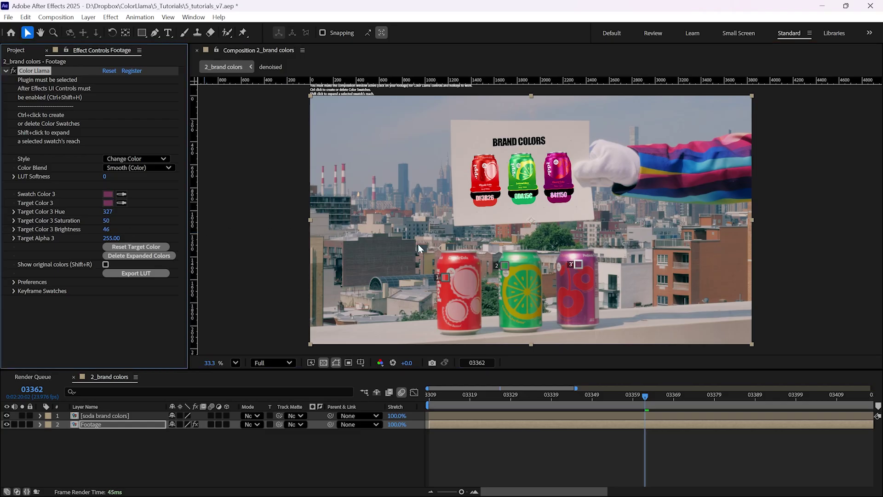
pyautogui.click(121, 202)
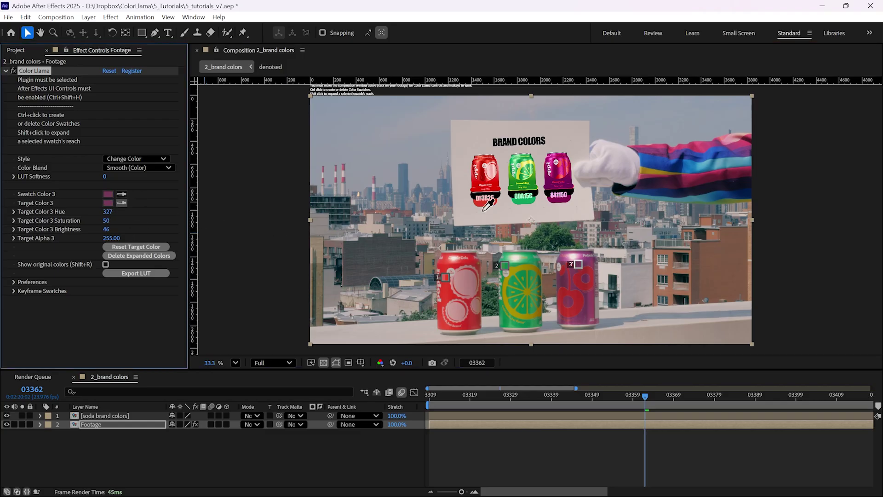
pyautogui.click(561, 201)
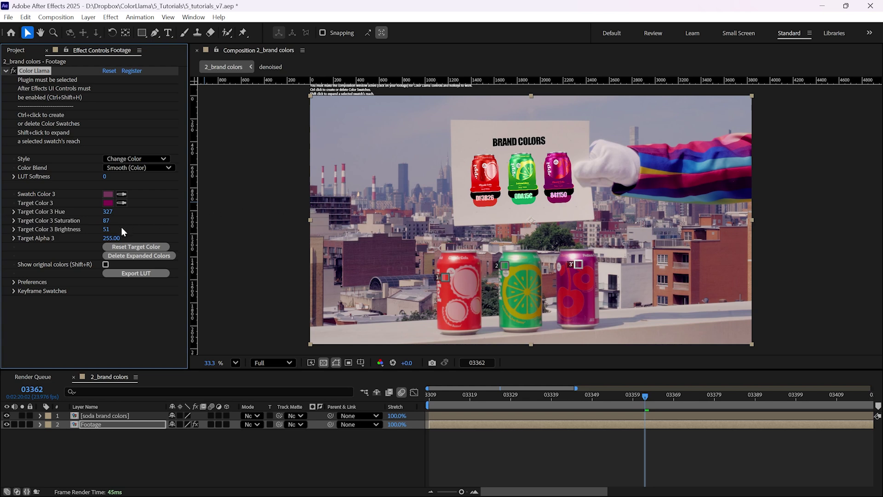
pyautogui.click(109, 228)
pyautogui.write('46')
# Toggle the effect off and on to compare with the original footage
pyautogui.click(14, 71)
pyautogui.click(14, 72)
pyautogui.click(14, 72)
pyautogui.click(14, 72)
# Recolour the green can's lemon to the card's yellow, slightly darkened
pyautogui.keyDown('ctrl'); pyautogui.click(515, 270); pyautogui.keyUp('ctrl')
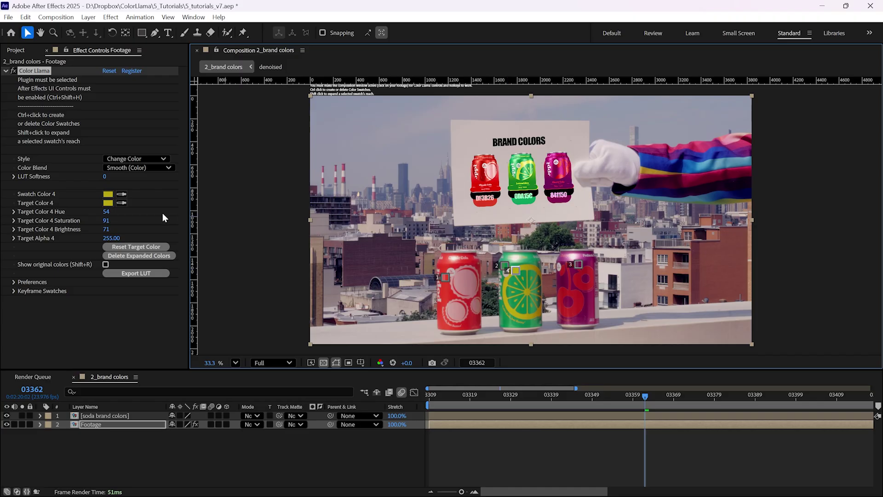
pyautogui.click(122, 203)
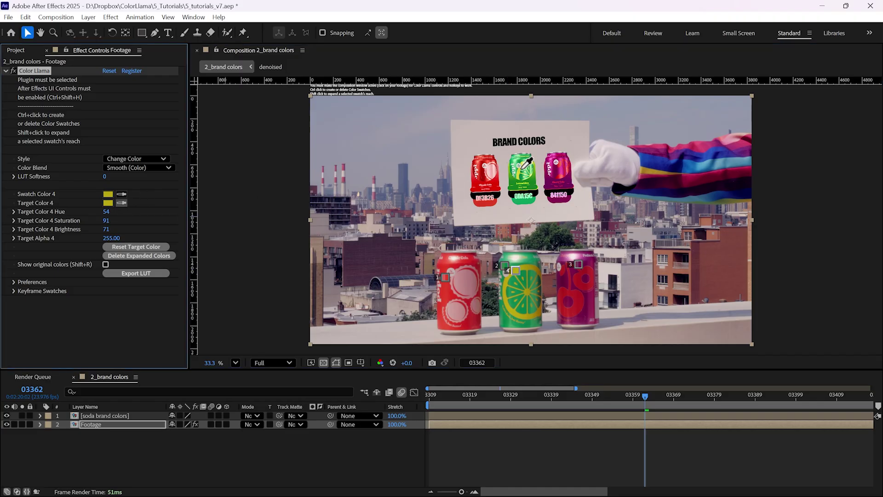
pyautogui.click(520, 173)
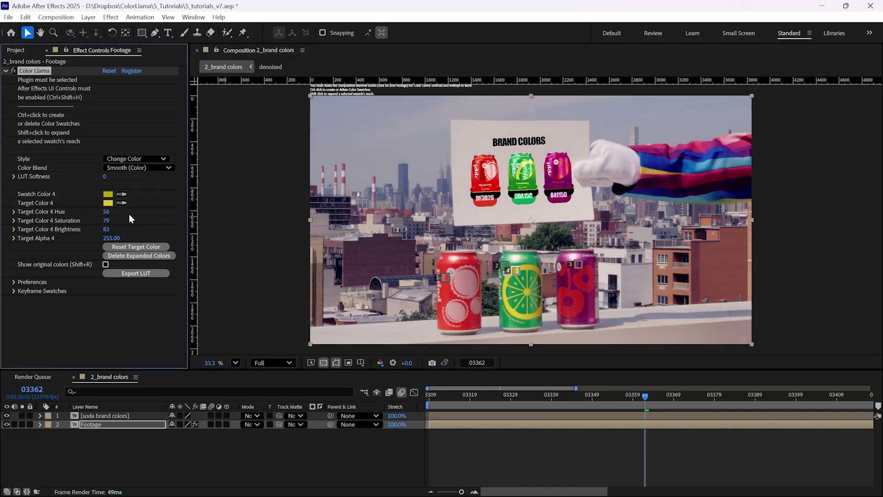
pyautogui.moveTo(109, 232); pyautogui.dragTo(105, 234)
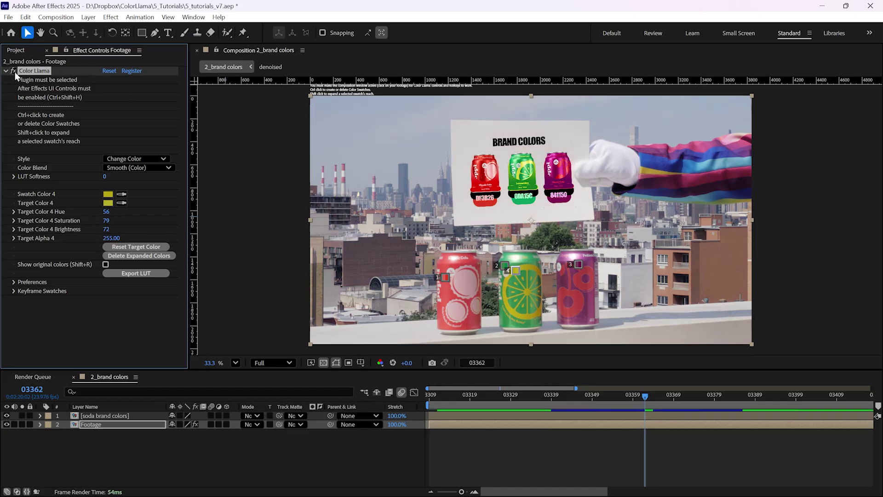
# Add swatches on the card's lower edge, sky, brown building, brick building and ledge
pyautogui.keyDown('ctrl'); pyautogui.click(465, 215); pyautogui.keyUp('ctrl')
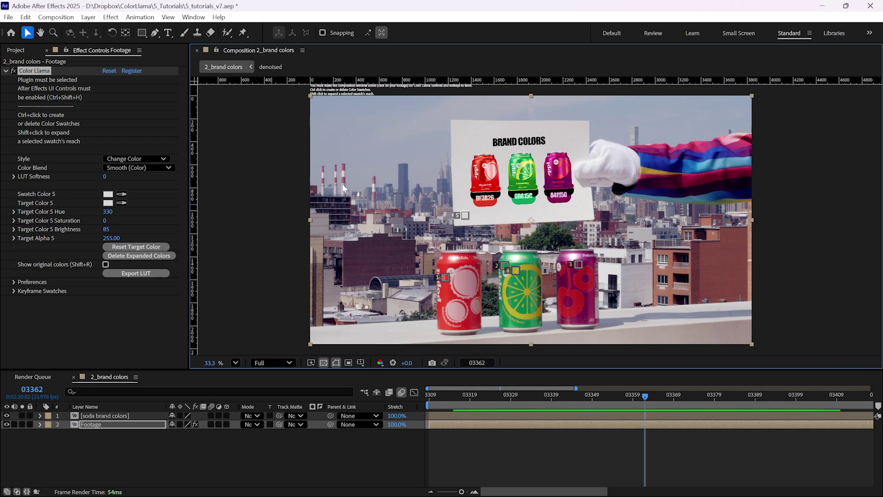
pyautogui.keyDown('ctrl'); pyautogui.click(382, 135); pyautogui.keyUp('ctrl')
pyautogui.keyDown('ctrl'); pyautogui.click(382, 258); pyautogui.keyUp('ctrl')
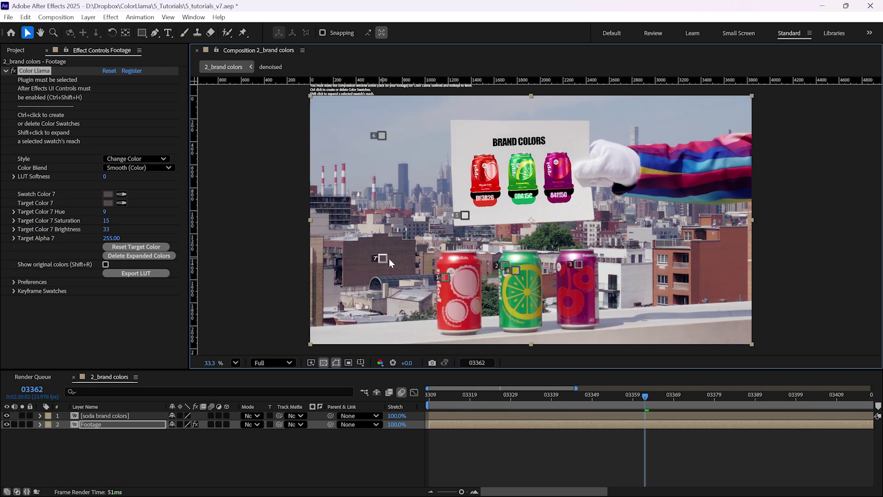
pyautogui.keyDown('ctrl'); pyautogui.click(728, 258); pyautogui.keyUp('ctrl')
pyautogui.keyDown('ctrl'); pyautogui.click(645, 317); pyautogui.keyUp('ctrl')
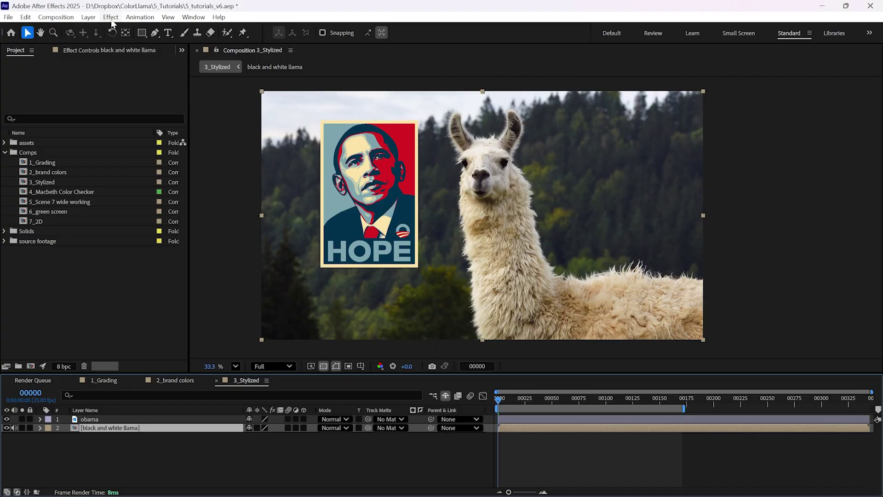
# Apply Color Llama to the llama photo with swatches on forest, neck, head and sky
pyautogui.click(111, 17)
pyautogui.click(126, 42)
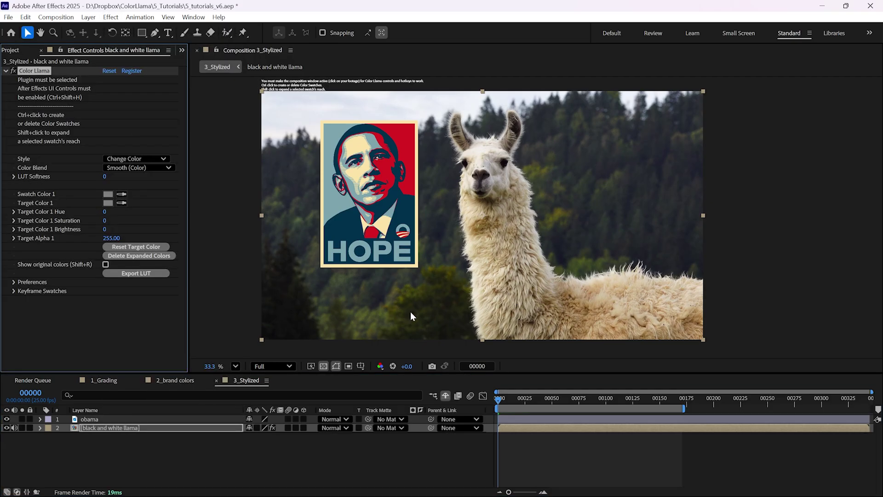
pyautogui.keyDown('ctrl'); pyautogui.click(437, 312); pyautogui.keyUp('ctrl')
pyautogui.keyDown('ctrl'); pyautogui.click(474, 206); pyautogui.keyUp('ctrl')
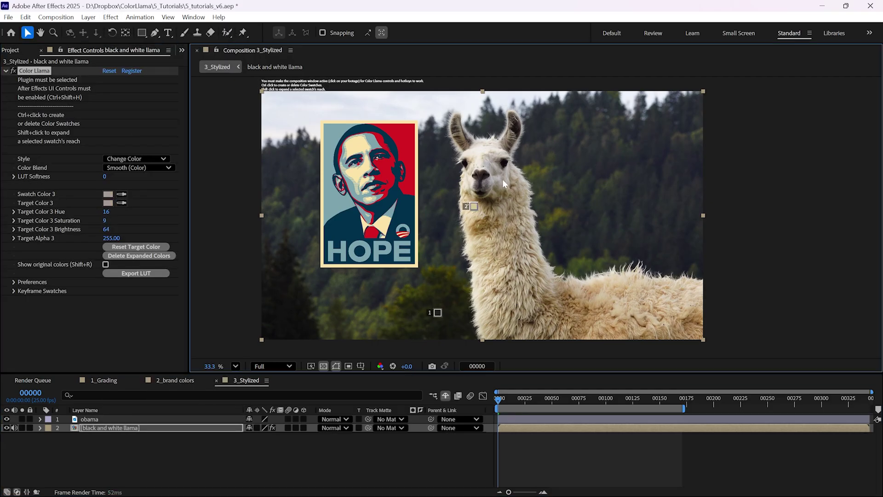
pyautogui.keyDown('ctrl'); pyautogui.click(408, 99); pyautogui.keyUp('ctrl')
pyautogui.click(437, 313)
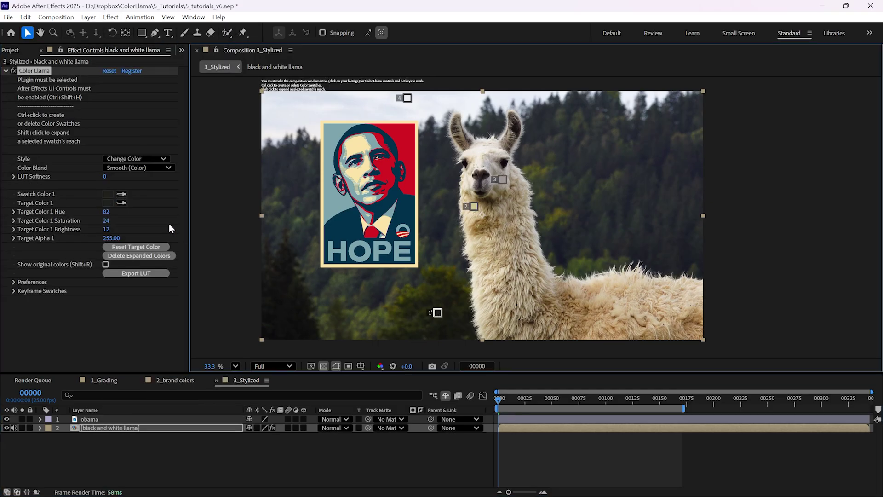
# Sample the poster's dark blue, red and cream as the swatches' target colours
pyautogui.click(121, 202)
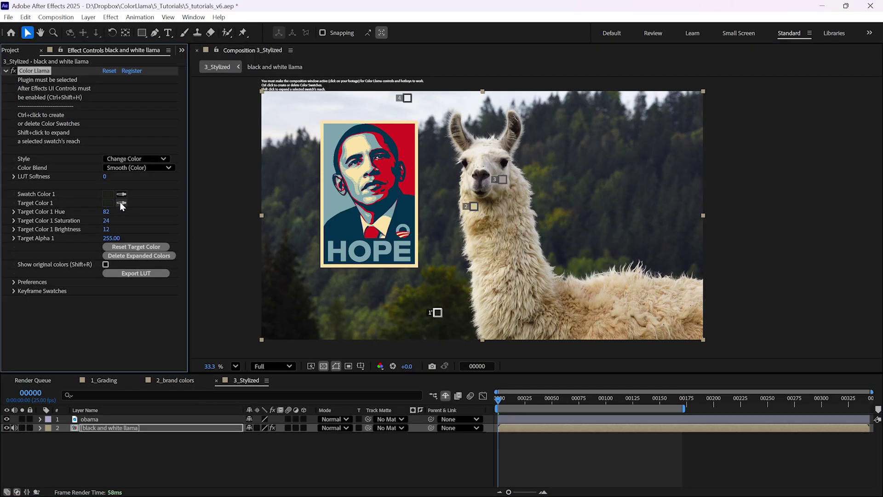
pyautogui.click(328, 233)
pyautogui.click(466, 208)
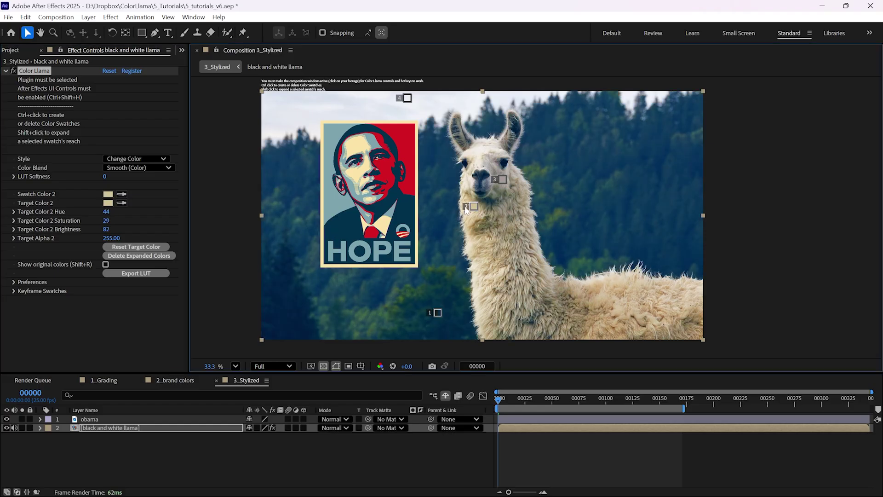
pyautogui.click(121, 202)
pyautogui.click(387, 169)
pyautogui.click(500, 178)
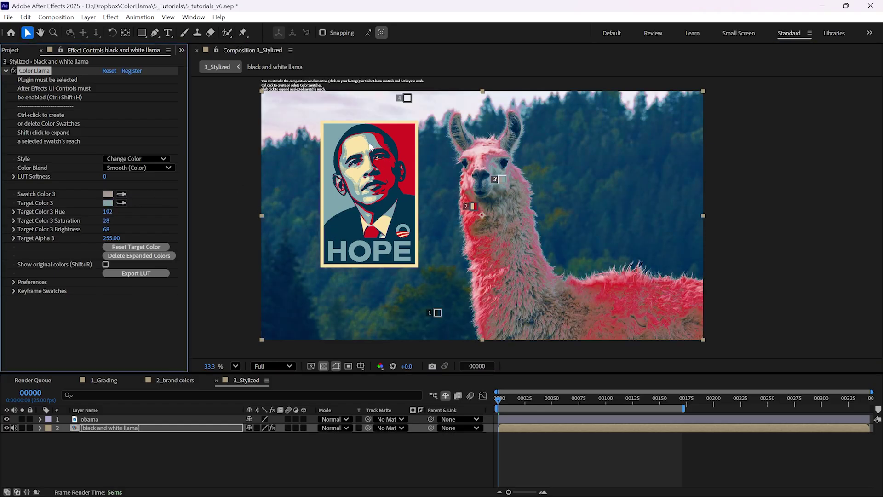
pyautogui.click(407, 98)
pyautogui.click(121, 203)
pyautogui.click(354, 158)
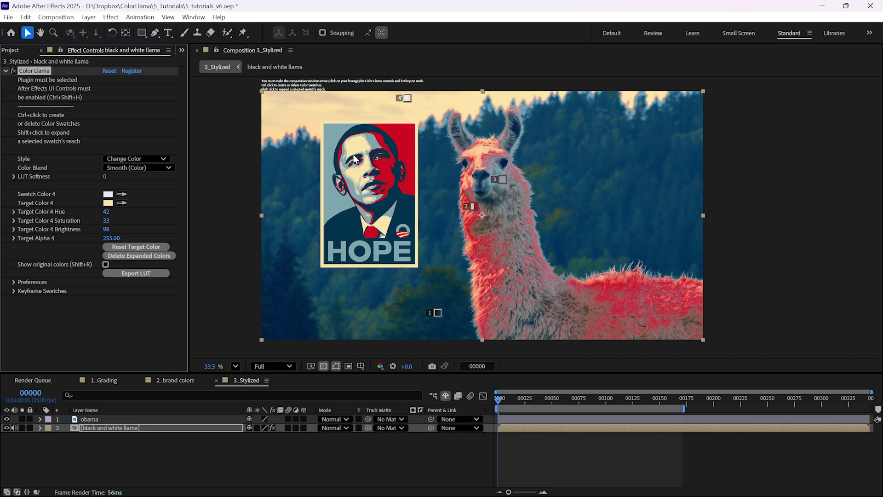
# Set the Color Llama style to Replace Color
pyautogui.click(158, 159)
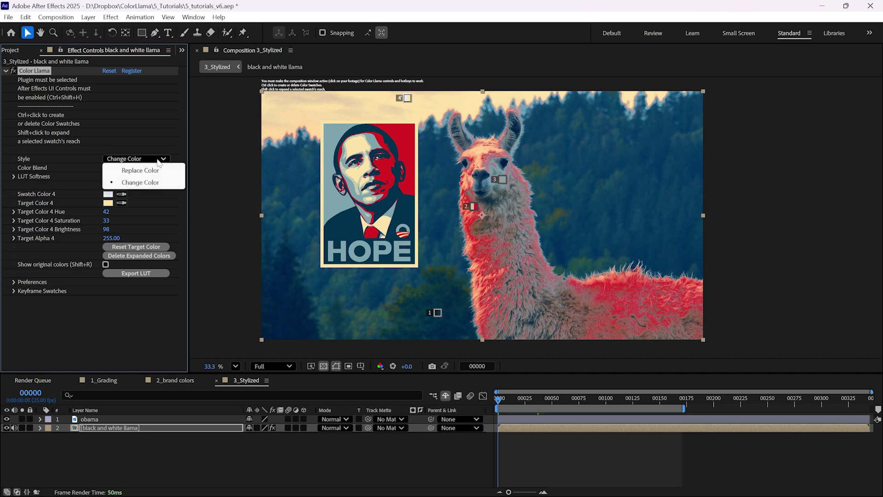
pyautogui.click(150, 168)
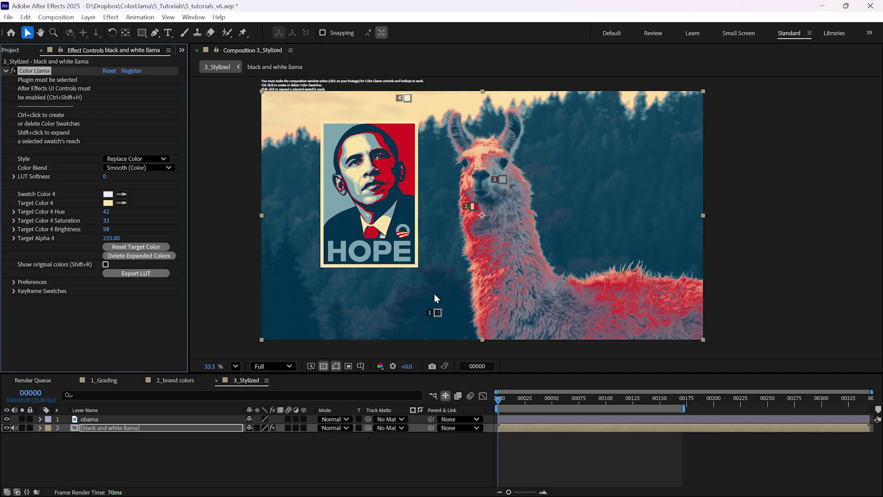
pyautogui.click(12, 291)
pyautogui.scroll(-5, 73, 310)
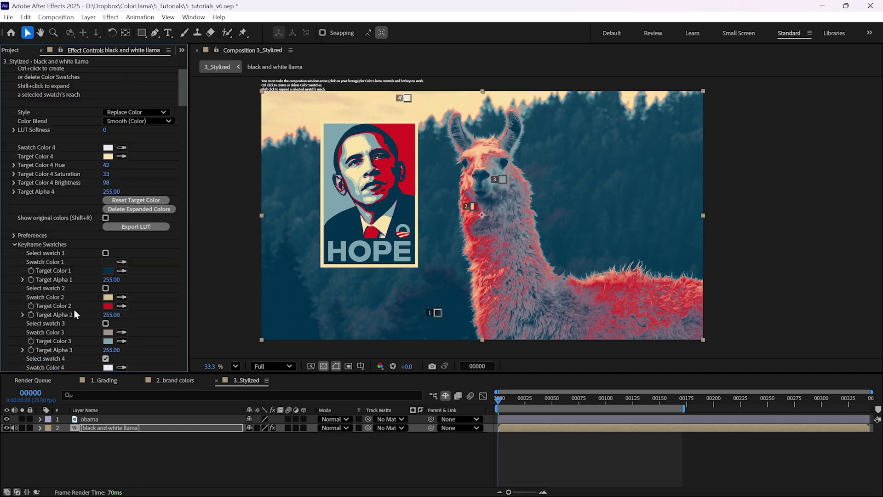
pyautogui.scroll(5, 133, 295)
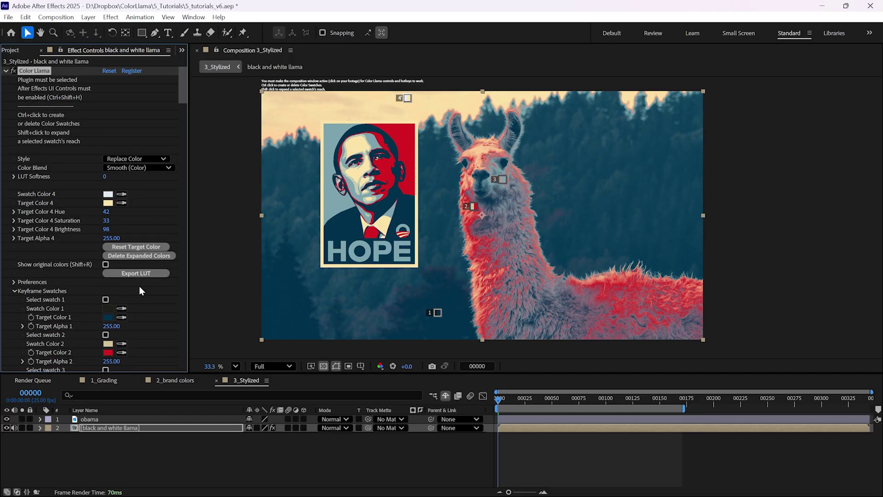
# Set Color Blend to Posterized (Stylized) and LUT Softness to 2
pyautogui.click(168, 169)
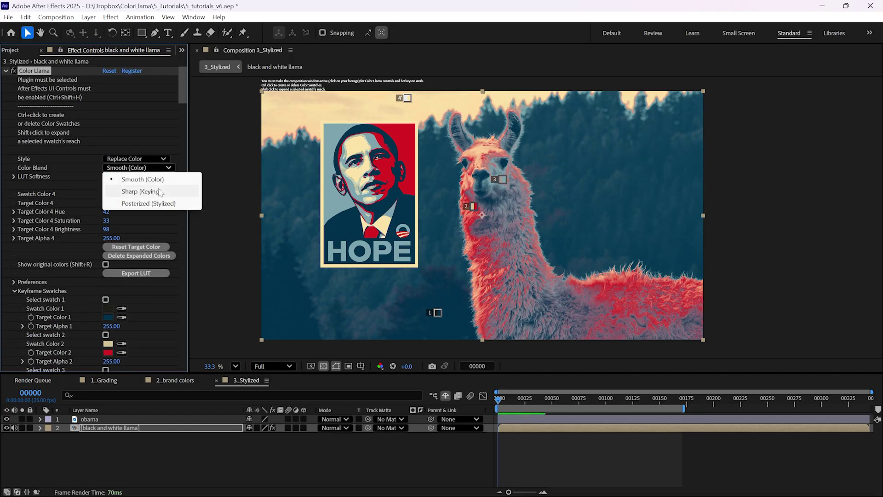
pyautogui.click(155, 203)
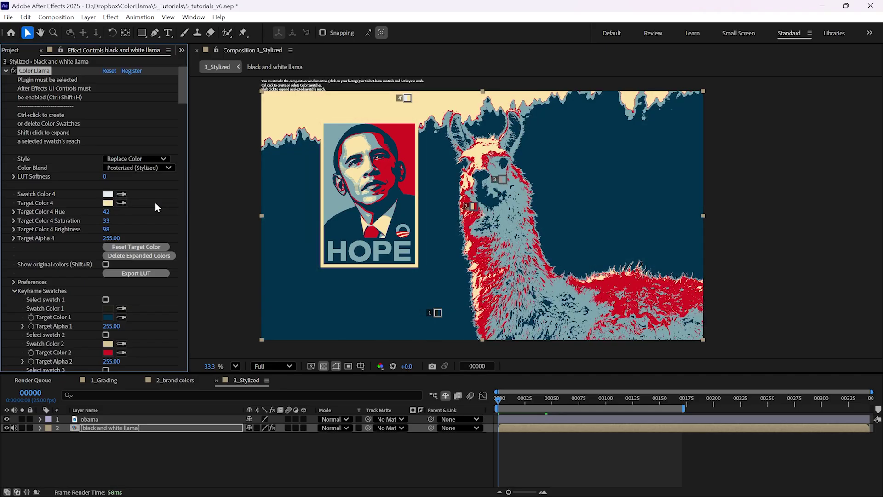
pyautogui.click(106, 177)
# Reposition swatches so swatch 2 sits on the dark forest, turning it red
pyautogui.click(430, 313)
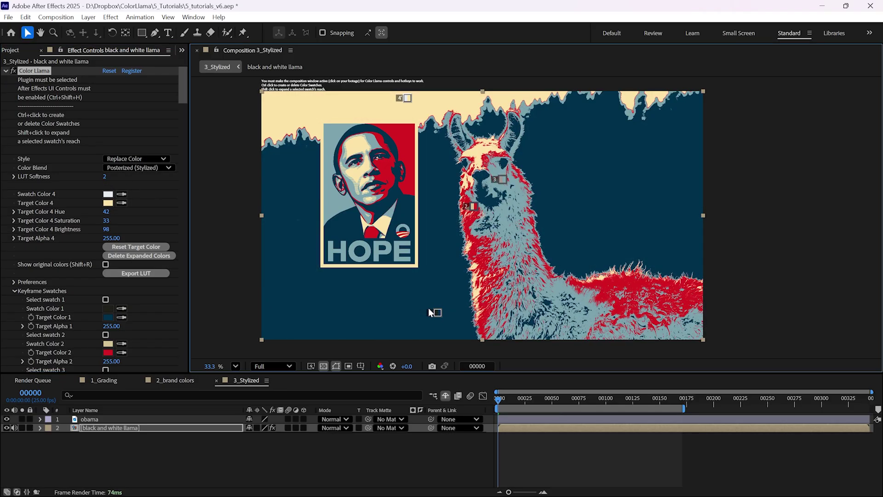
pyautogui.moveTo(433, 314); pyautogui.dragTo(414, 301)
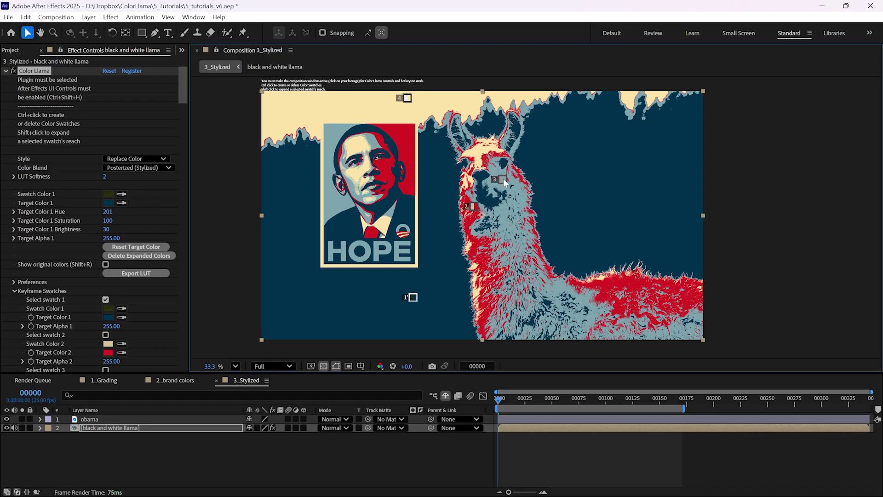
pyautogui.moveTo(472, 206); pyautogui.dragTo(551, 225)
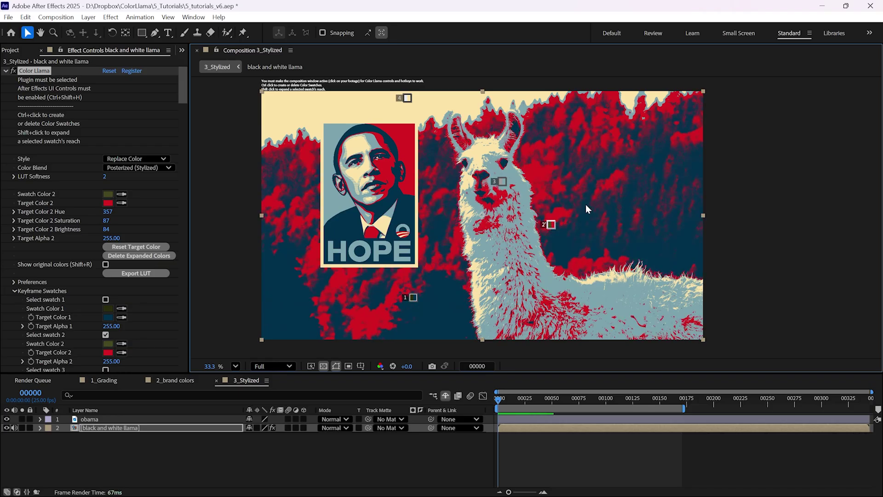
# Add swatch 5 on the llama's pale face with Target Alpha 0
pyautogui.keyDown('ctrl'); pyautogui.click(491, 161); pyautogui.keyUp('ctrl')
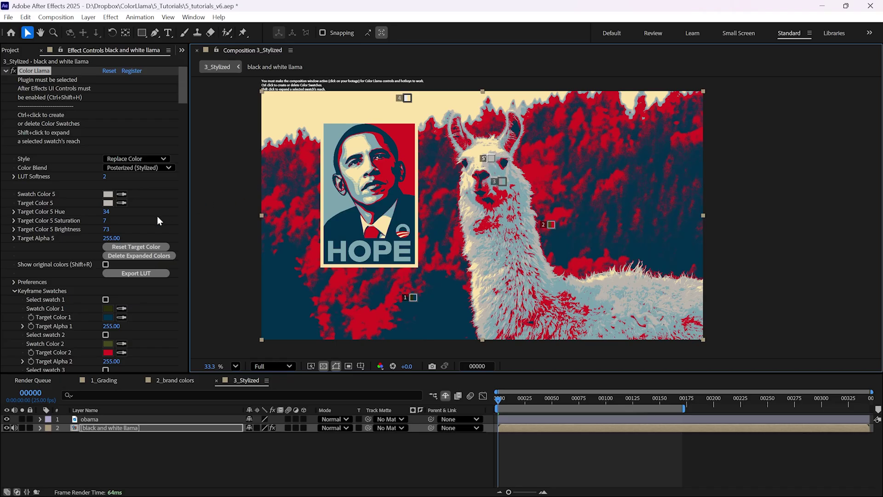
pyautogui.moveTo(112, 237); pyautogui.dragTo(15, 236)
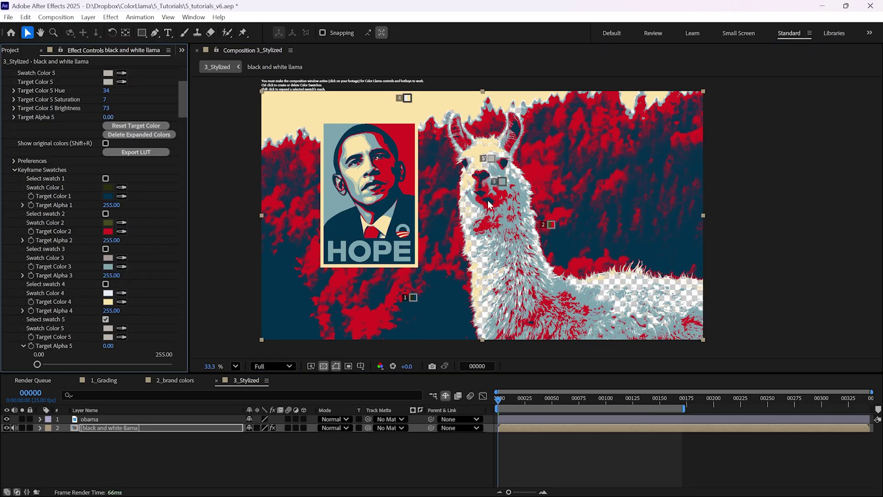
pyautogui.click(189, 445)
# Create a gray-cyan solid sampled from the poster and place it beneath the llama
pyautogui.hotkey('ctrl', 'y')
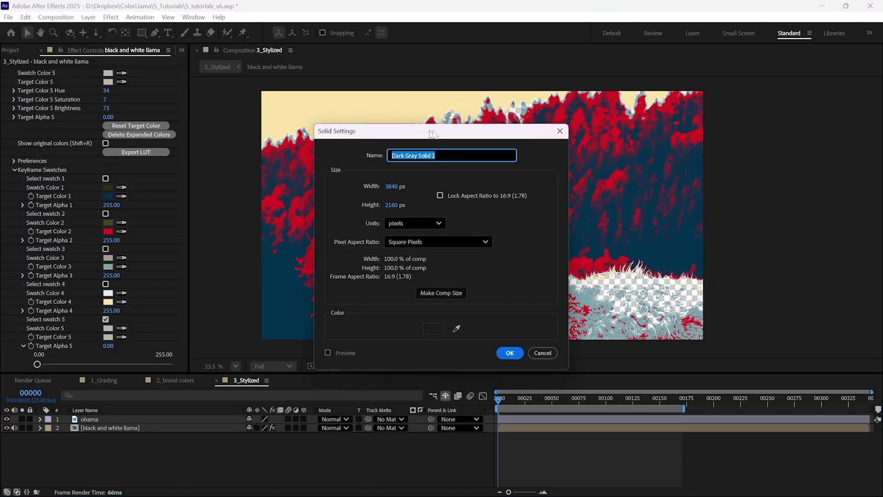
pyautogui.moveTo(431, 132); pyautogui.dragTo(567, 139)
pyautogui.click(594, 336)
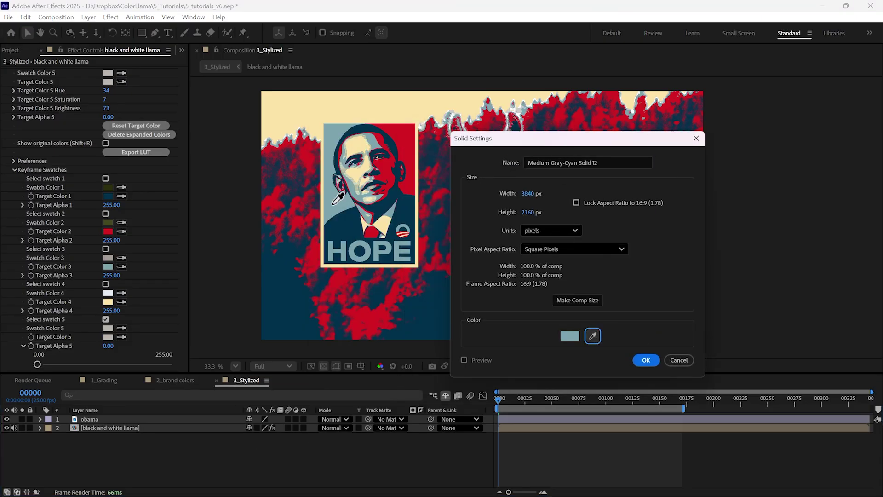
pyautogui.click(646, 360)
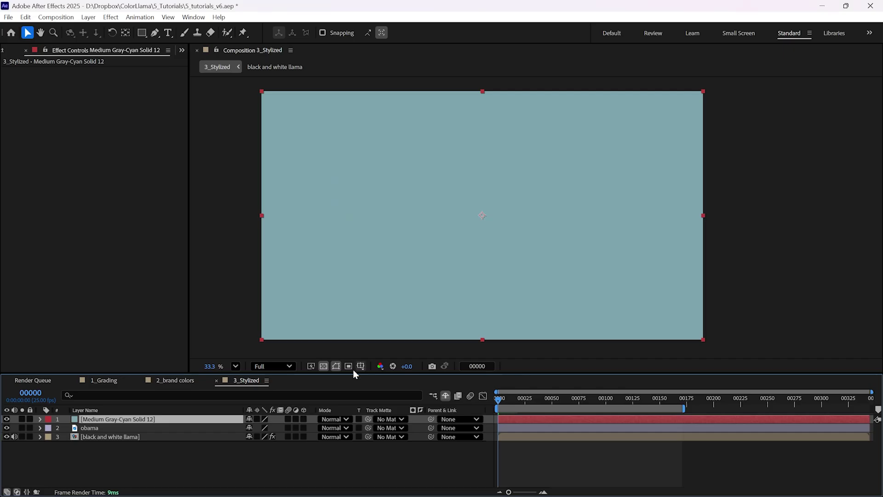
pyautogui.moveTo(157, 416); pyautogui.dragTo(154, 441)
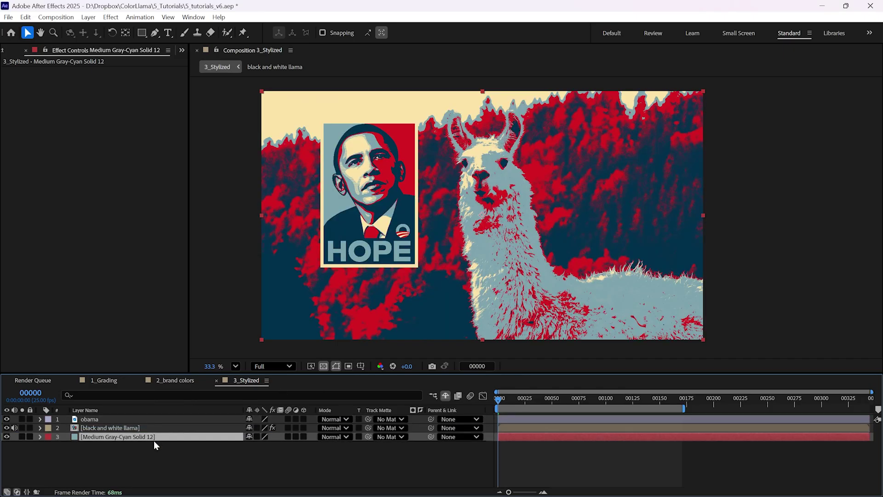
# Duplicate the gray-cyan solid and apply the Grid effect to it
pyautogui.hotkey('ctrl', 'd')
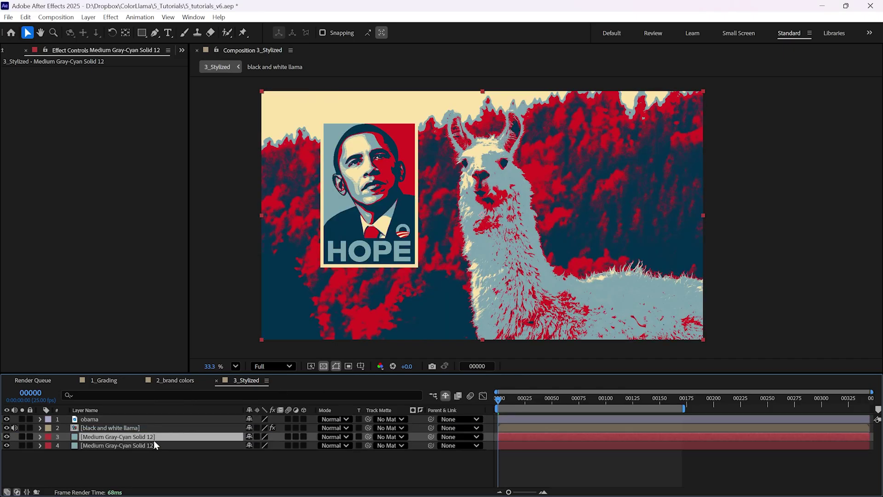
pyautogui.click(111, 18)
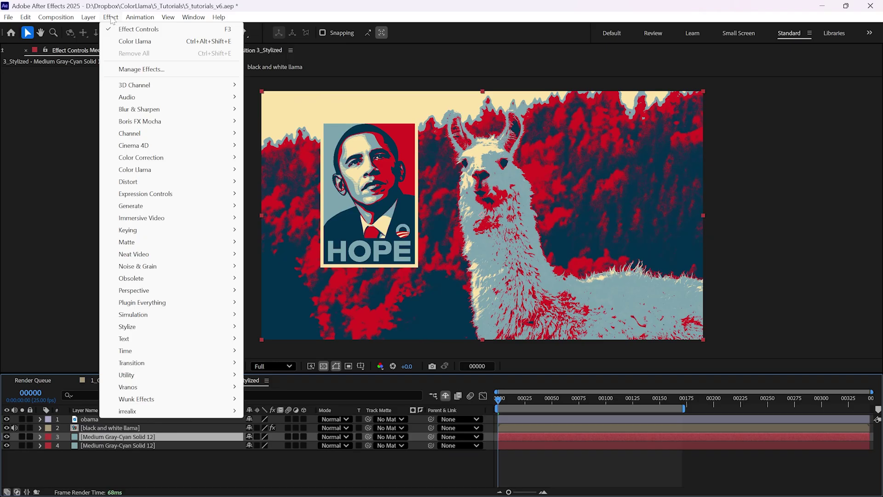
pyautogui.moveTo(141, 207)
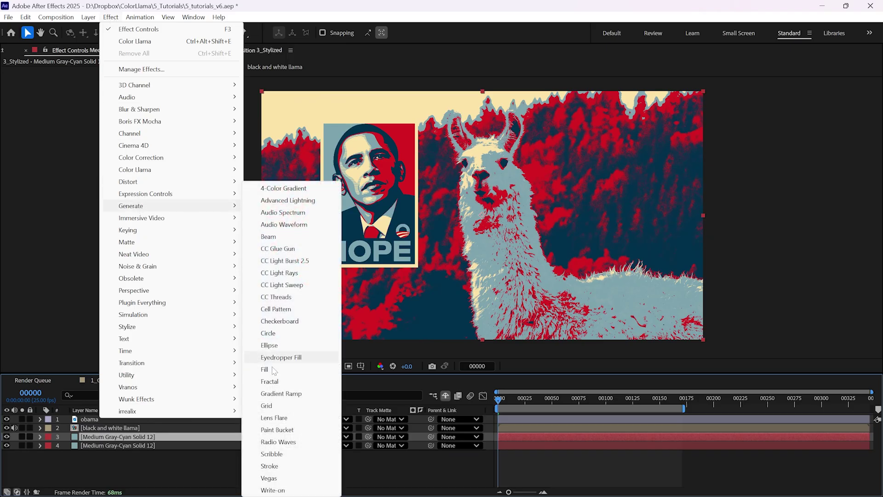
pyautogui.click(270, 406)
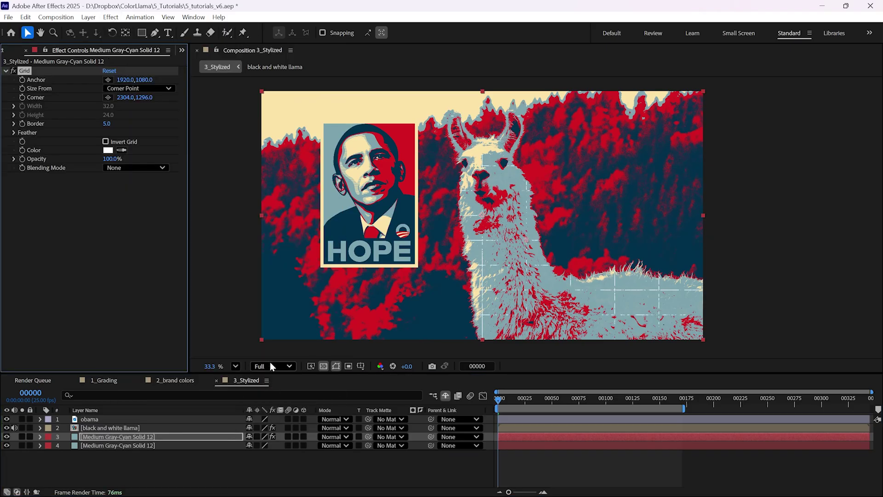
# Make the grid lines cream and stretch its anchor and corner into stripes covering the llama
pyautogui.click(121, 150)
pyautogui.click(358, 154)
pyautogui.moveTo(480, 214); pyautogui.dragTo(254, 131)
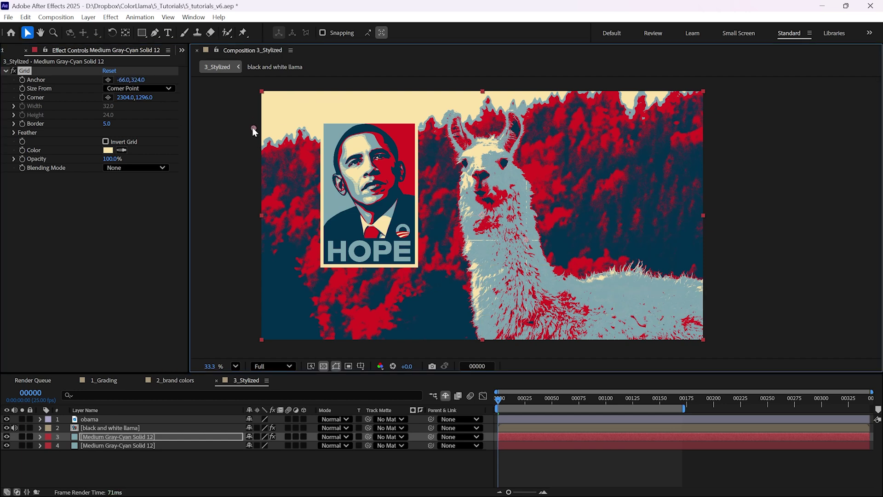
pyautogui.moveTo(527, 242); pyautogui.dragTo(720, 163)
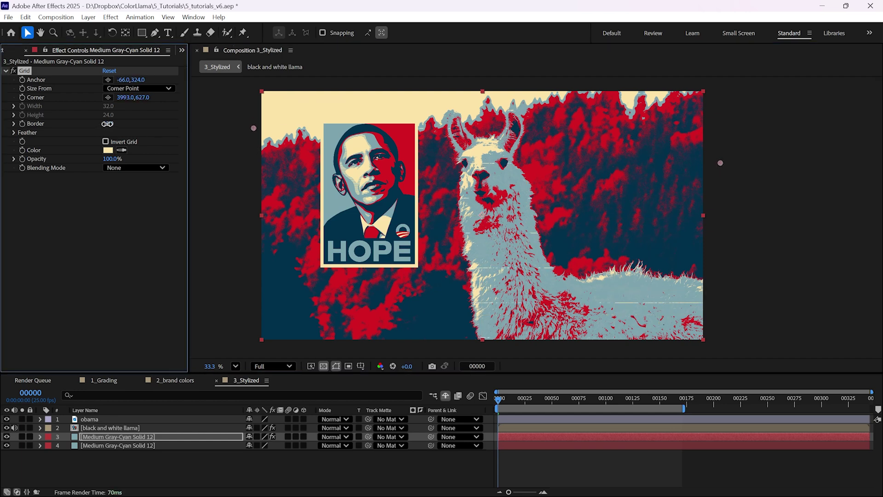
pyautogui.moveTo(720, 164); pyautogui.dragTo(727, 129)
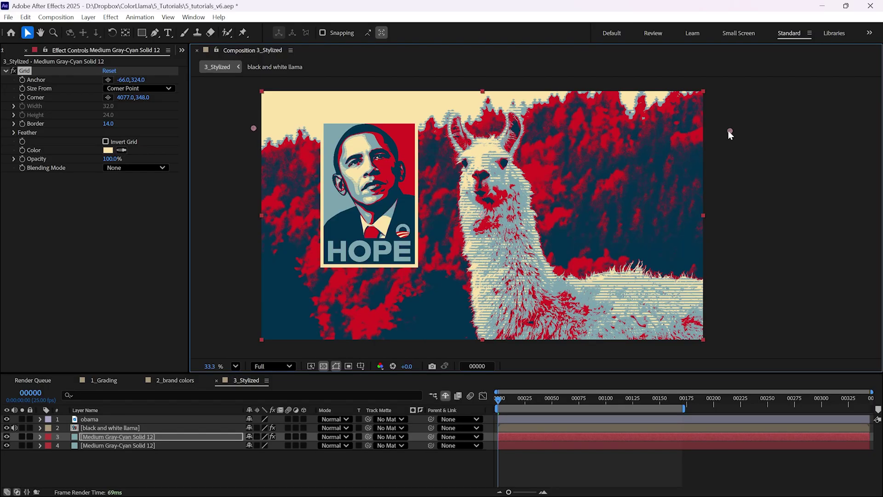
# Preview the striped backdrop result
pyautogui.click(553, 461)
pyautogui.press('space')
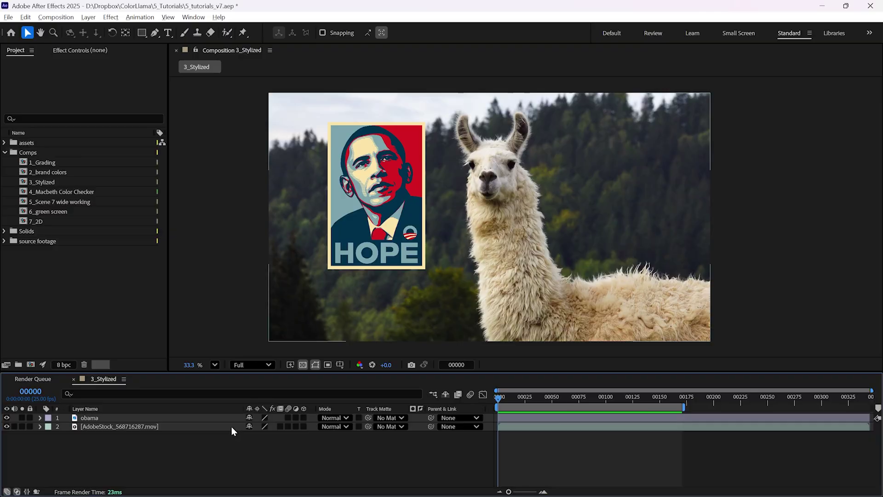
pyautogui.click(231, 426)
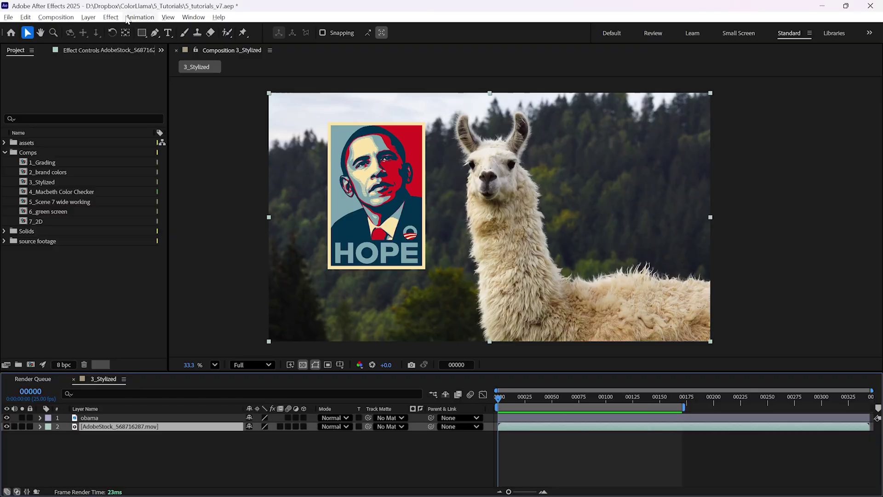
# Apply Tint to turn the llama footage grey
pyautogui.click(111, 18)
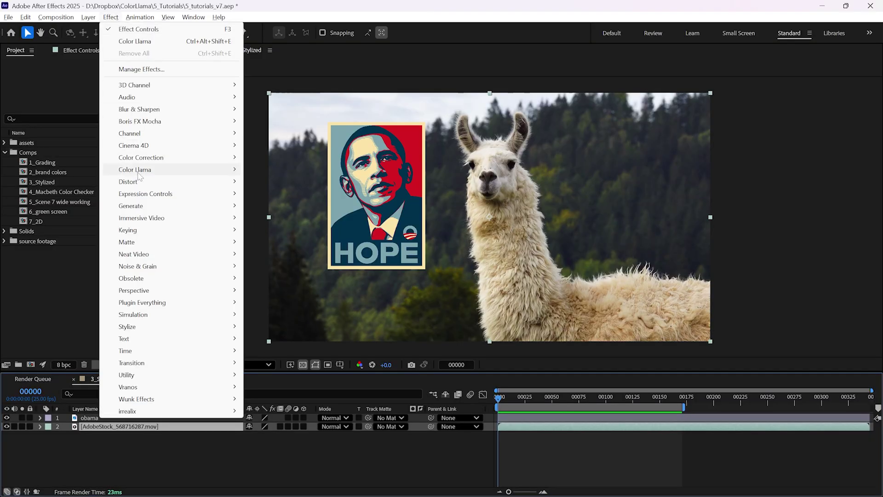
pyautogui.moveTo(143, 157)
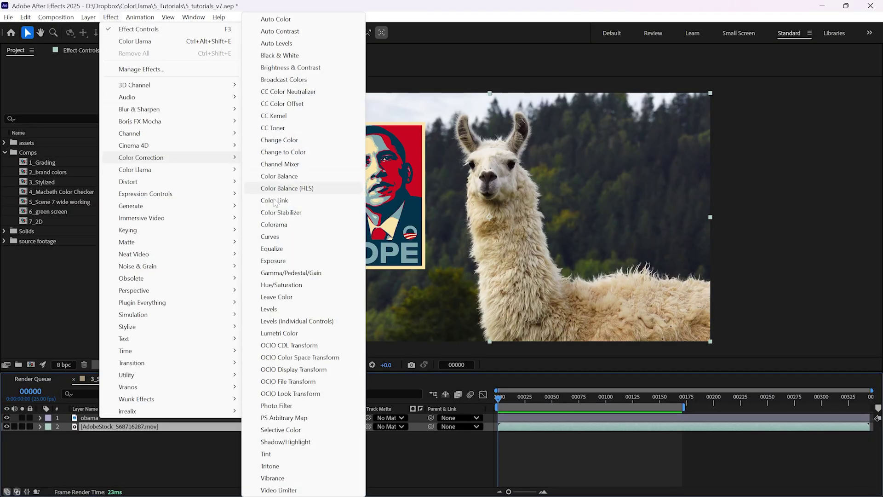
pyautogui.click(267, 454)
# Add a white solid with Gradient Ramp as a strip at the left edge, below the poster
pyautogui.hotkey('ctrl', 'y')
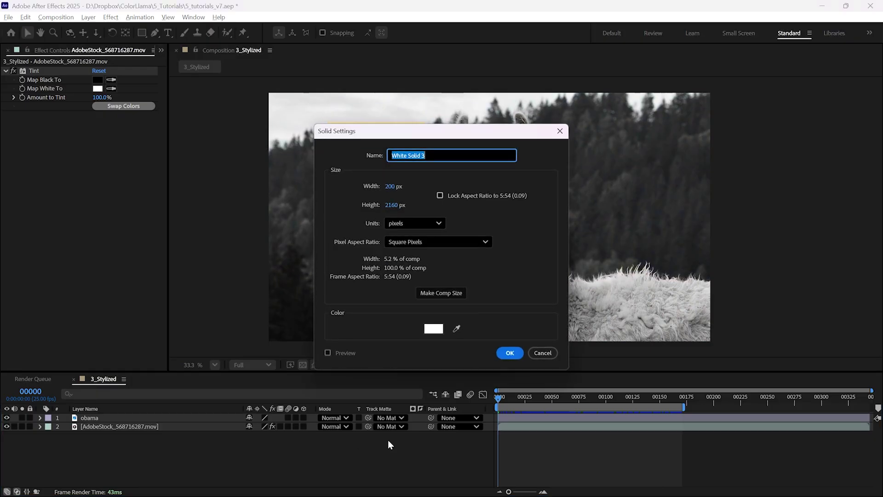
pyautogui.click(506, 354)
pyautogui.click(110, 17)
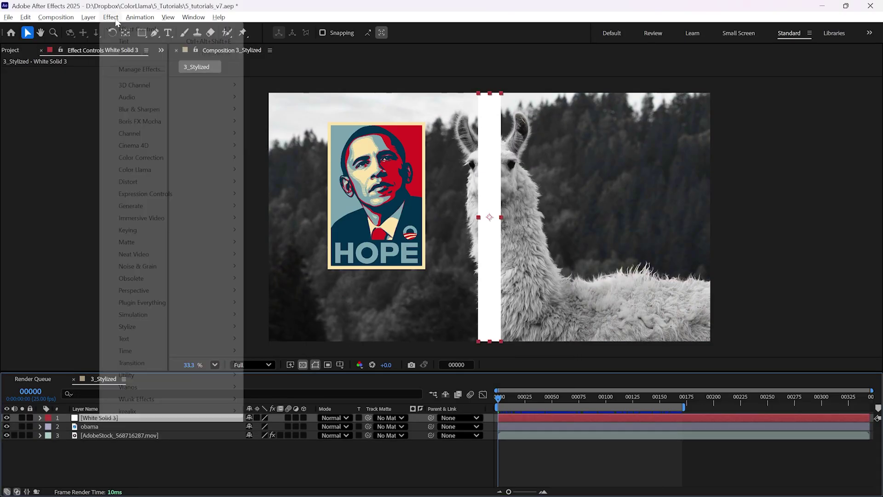
pyautogui.moveTo(136, 209)
pyautogui.click(280, 393)
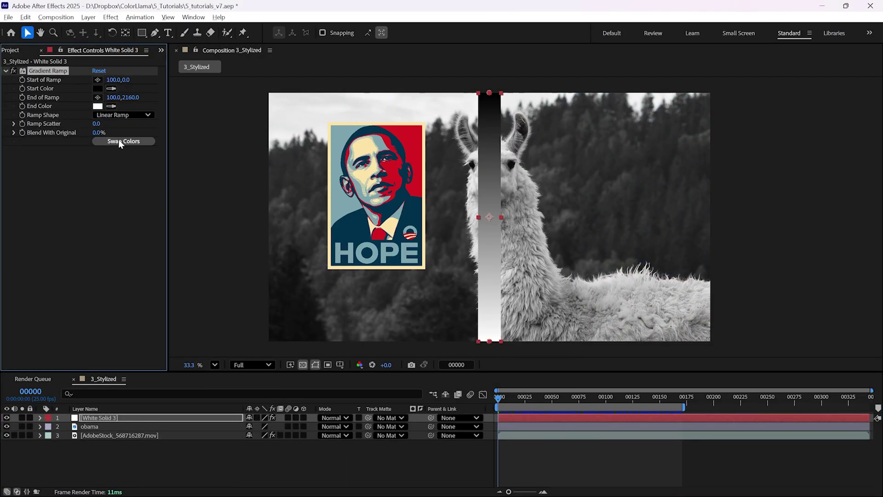
pyautogui.moveTo(498, 177); pyautogui.dragTo(286, 178)
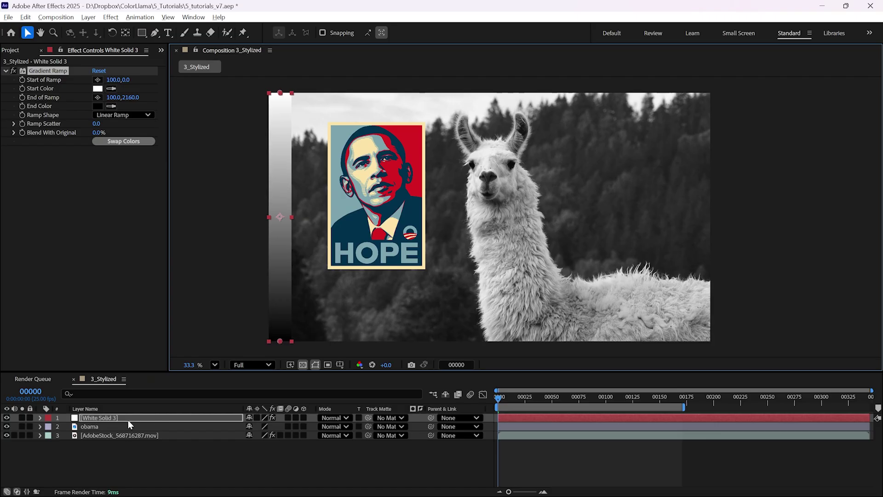
pyautogui.moveTo(128, 420); pyautogui.dragTo(130, 433)
# Precompose the gradient and llama layers as 'black and white'
pyautogui.keyDown('shift'); pyautogui.click(136, 434); pyautogui.keyUp('shift')
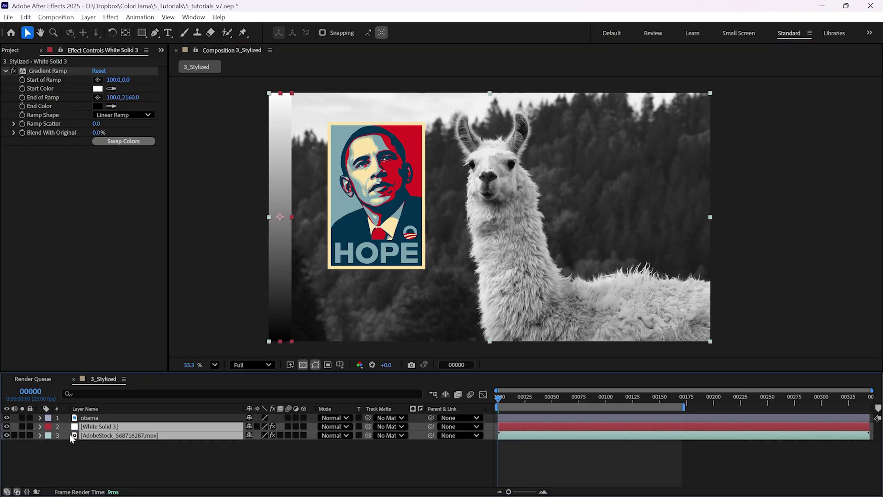
pyautogui.click(21, 431)
pyautogui.hotkey('ctrl', 'shift', 'c')
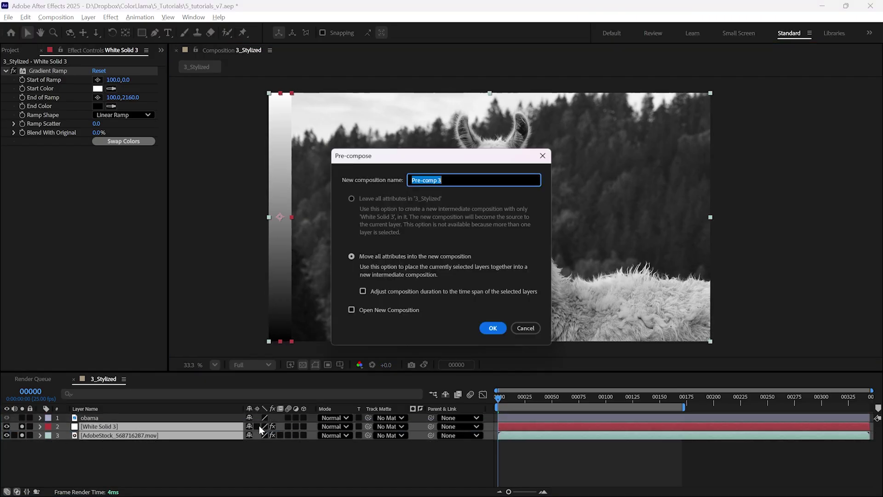
pyautogui.write('black and white')
pyautogui.click(493, 328)
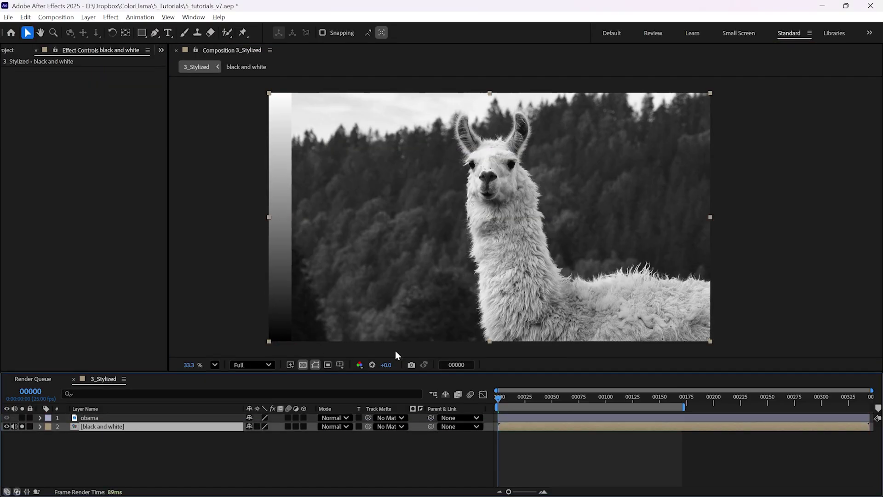
pyautogui.click(22, 426)
pyautogui.click(111, 17)
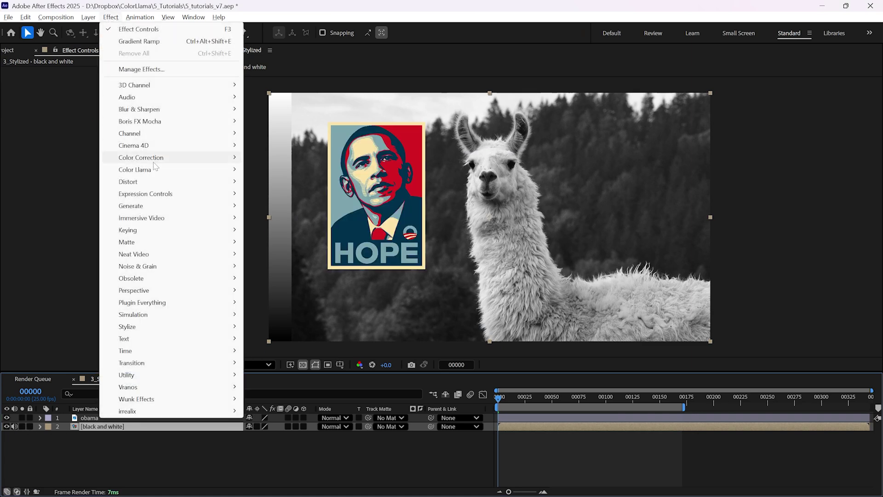
# Apply Color Llama to the 'black and white' precomp with swatches on nose, eye and sky
pyautogui.moveTo(155, 169)
pyautogui.click(260, 170)
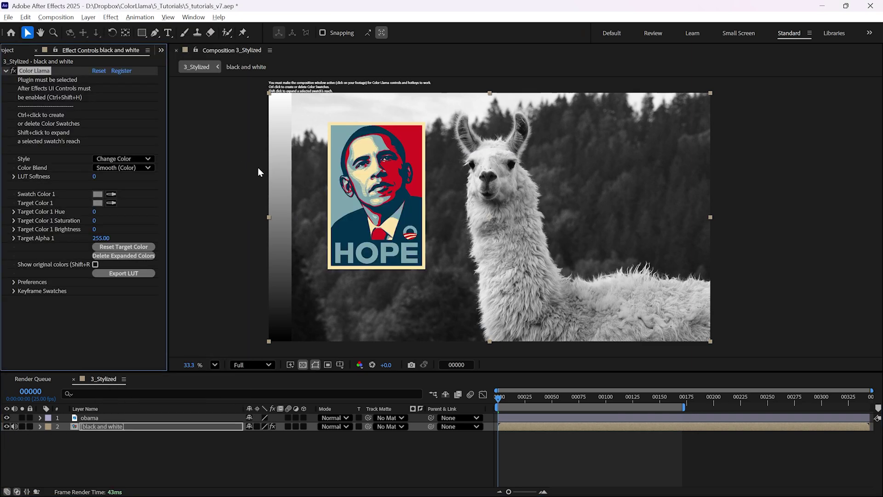
pyautogui.keyDown('ctrl'); pyautogui.click(491, 175); pyautogui.keyUp('ctrl')
pyautogui.keyDown('ctrl'); pyautogui.click(479, 164); pyautogui.keyUp('ctrl')
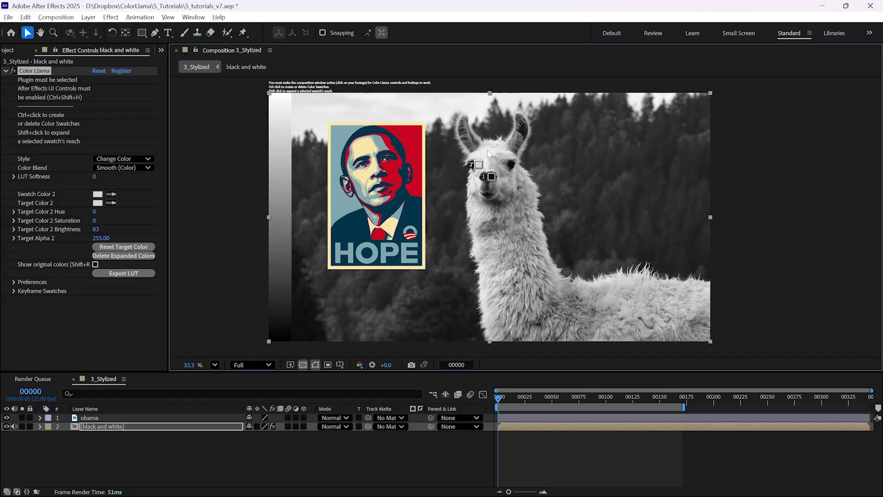
pyautogui.keyDown('ctrl'); pyautogui.click(445, 98); pyautogui.keyUp('ctrl')
# Sample the poster's dark blue, red, light blue and cream as swatches 1–4 targets
pyautogui.click(492, 179)
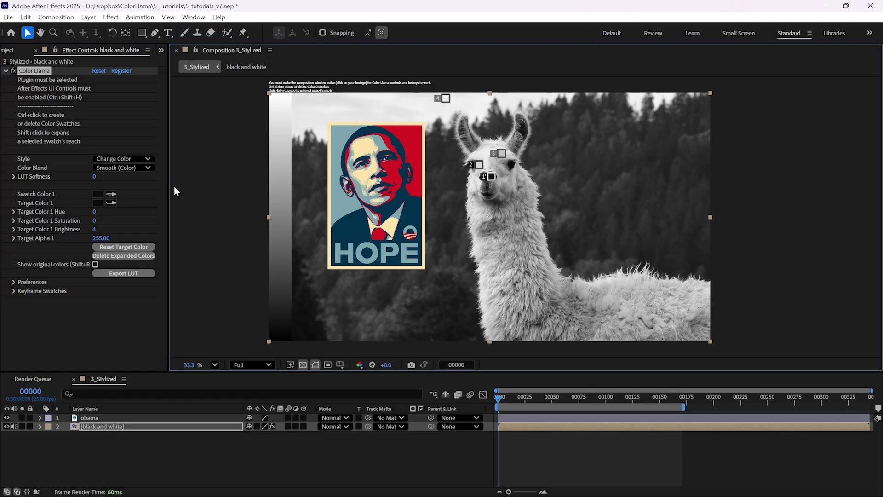
pyautogui.click(112, 203)
pyautogui.click(389, 205)
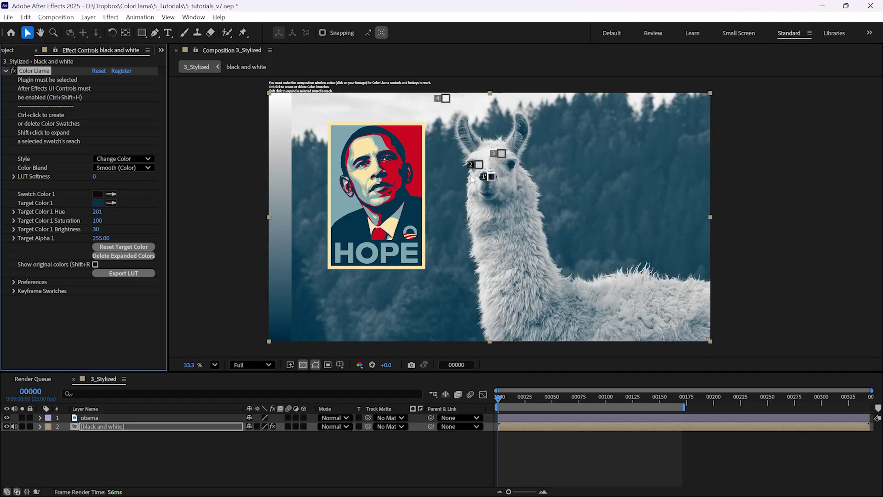
pyautogui.click(244, 201)
pyautogui.click(112, 202)
pyautogui.click(387, 170)
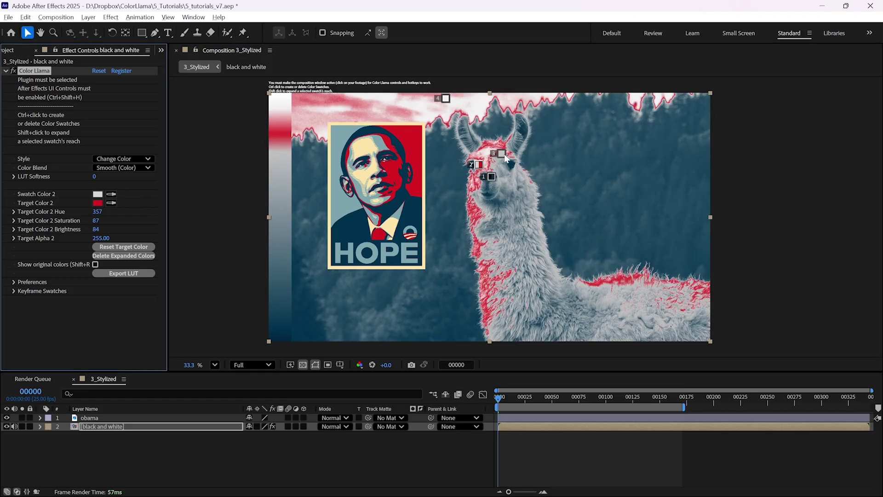
pyautogui.click(501, 153)
pyautogui.click(111, 203)
pyautogui.click(380, 146)
pyautogui.click(445, 98)
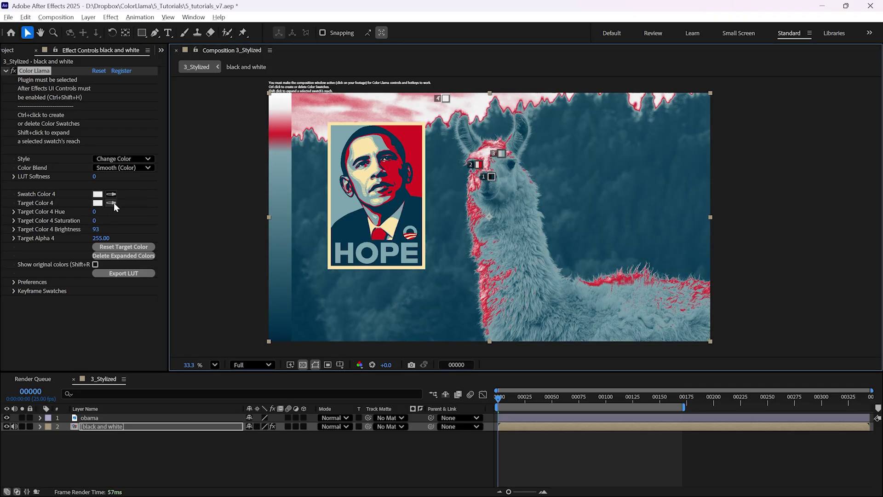
pyautogui.click(111, 203)
pyautogui.click(368, 152)
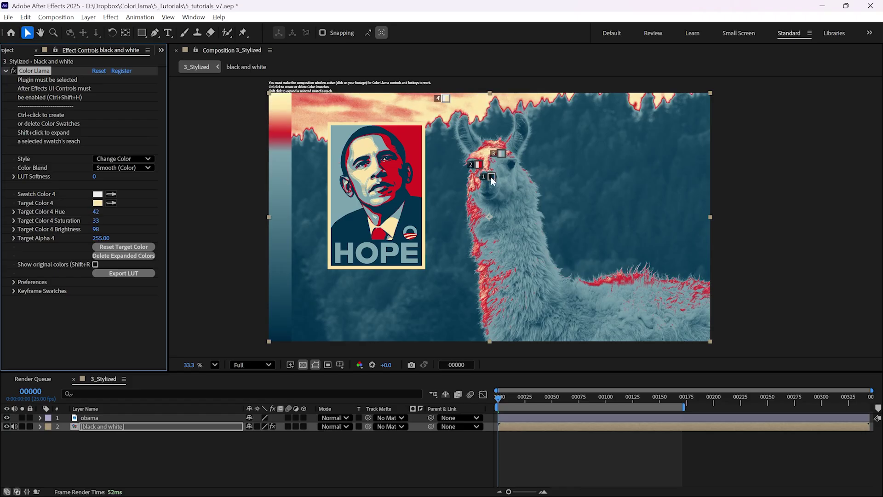
# Move all four swatches onto the gradient strip and set the style to Replace Color
pyautogui.moveTo(493, 181); pyautogui.dragTo(280, 330)
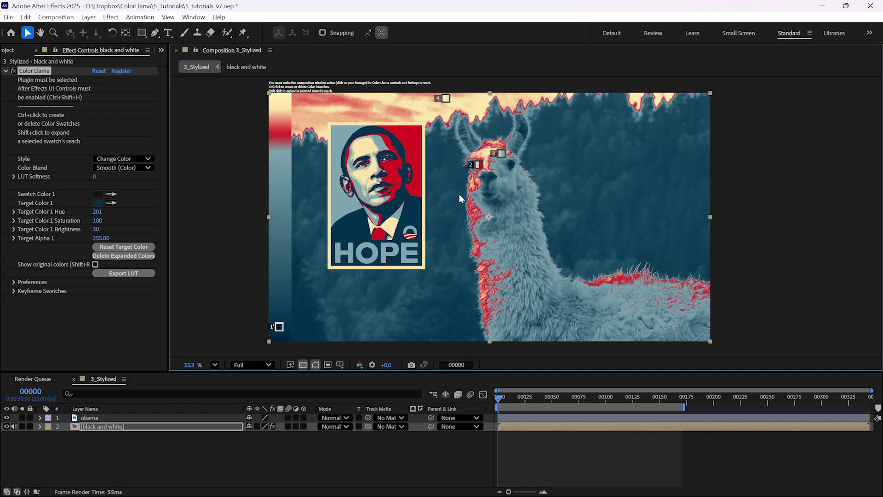
pyautogui.moveTo(478, 167); pyautogui.dragTo(278, 268)
pyautogui.moveTo(494, 155); pyautogui.dragTo(279, 179)
pyautogui.moveTo(445, 100); pyautogui.dragTo(277, 107)
pyautogui.moveTo(276, 263)
pyautogui.mouseDown()
pyautogui.moveTo(278, 219)
pyautogui.moveTo(279, 266)
pyautogui.mouseUp()
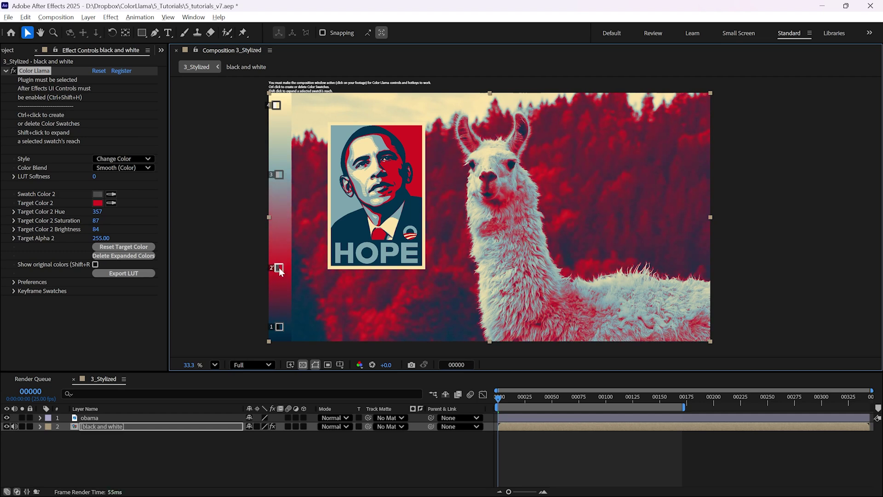
pyautogui.click(160, 179)
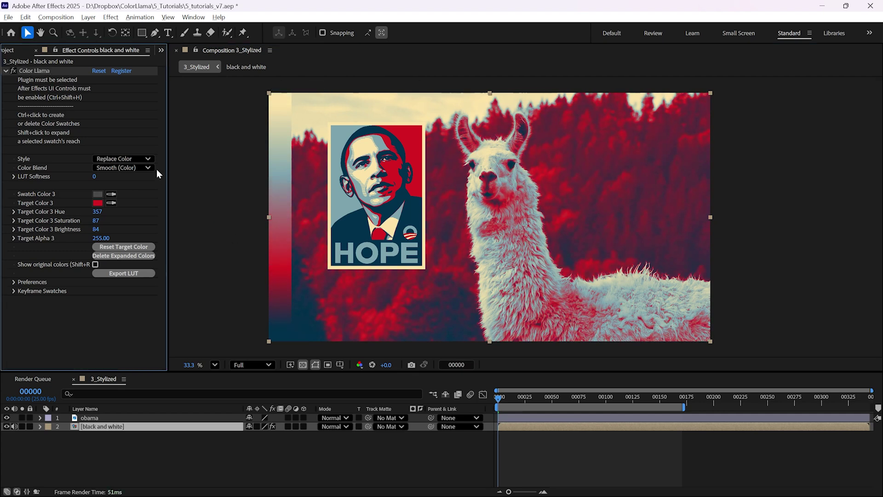
# Set Color Blend to Posterized (Stylized) with LUT Softness 4 and preview the shot
pyautogui.click(146, 166)
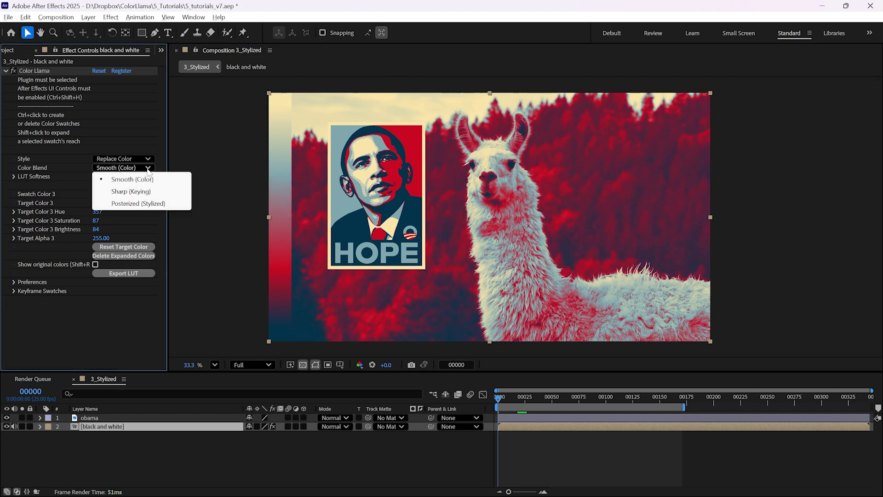
pyautogui.click(145, 203)
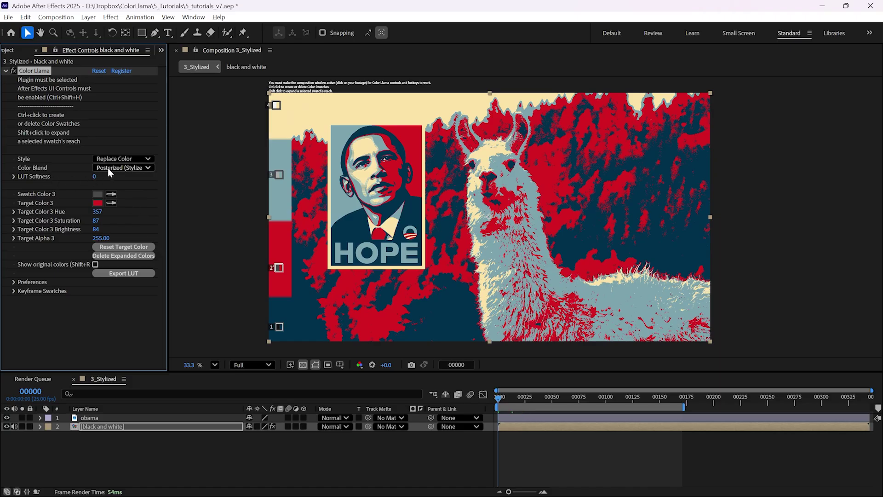
pyautogui.moveTo(95, 179); pyautogui.dragTo(266, 250)
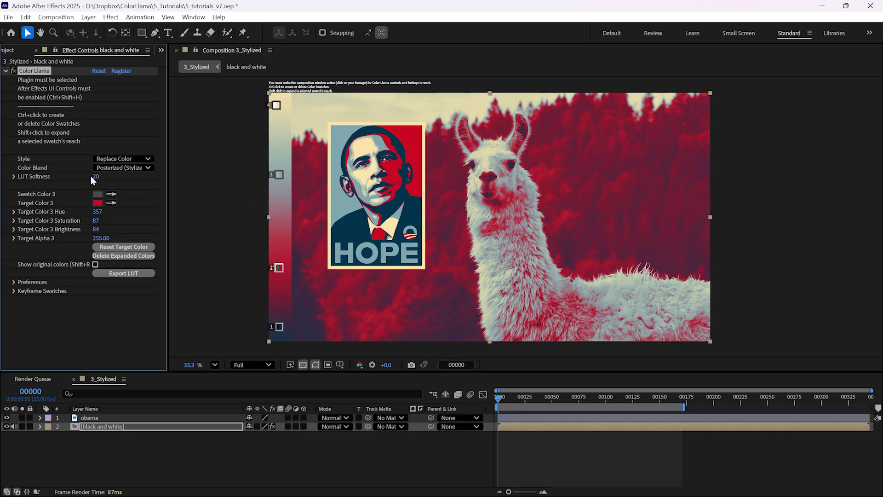
pyautogui.moveTo(95, 179); pyautogui.dragTo(77, 180)
pyautogui.press('space')
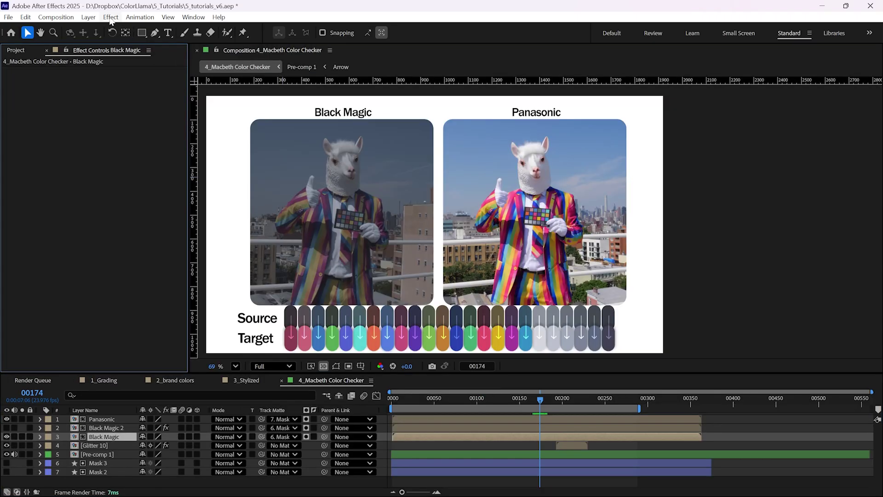
# Apply the Color Llama effect to the Black Magic layer
pyautogui.click(111, 17)
pyautogui.moveTo(220, 174)
pyautogui.click(277, 169)
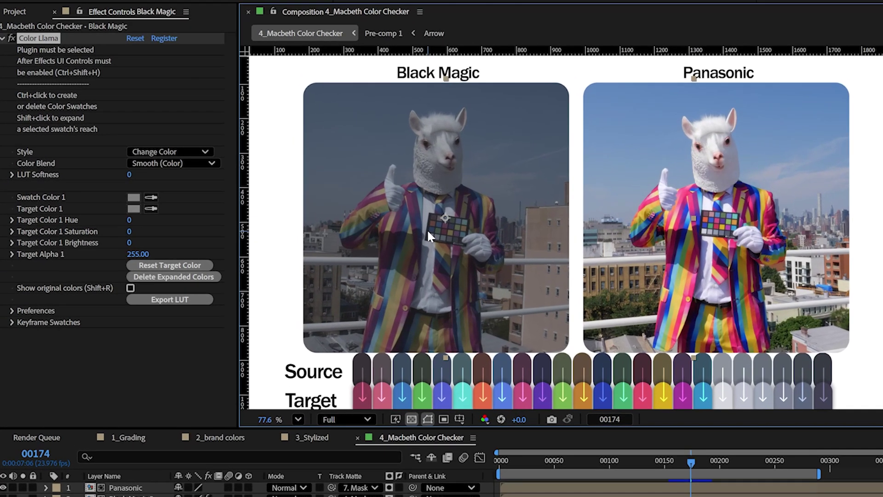
# Place two swatches on the Black Magic color checker, with swatch scale set to 0.3
pyautogui.keyDown('ctrl'); pyautogui.click(335, 220); pyautogui.keyUp('ctrl')
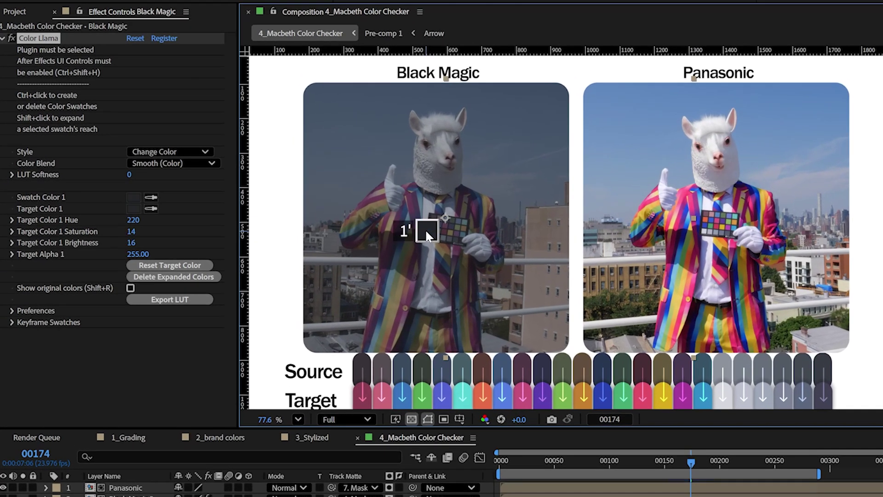
pyautogui.click(12, 309)
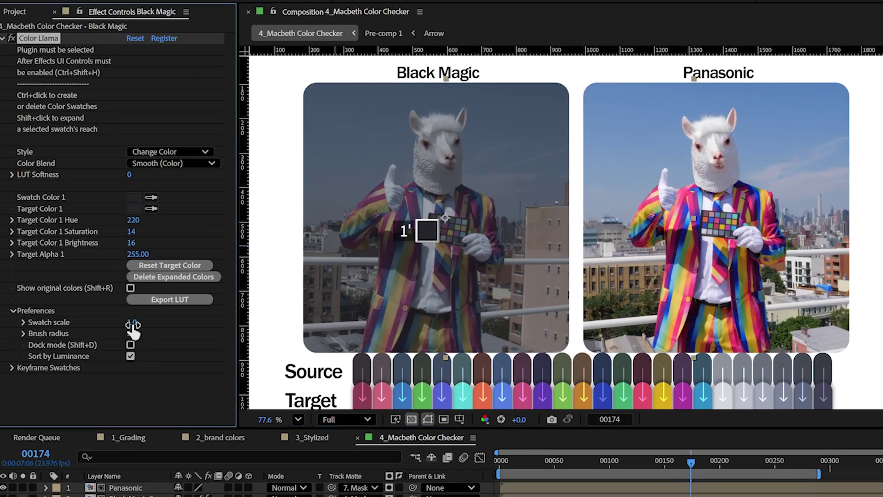
pyautogui.moveTo(133, 326)
pyautogui.mouseDown()
pyautogui.moveTo(74, 333)
pyautogui.moveTo(82, 332)
pyautogui.mouseUp()
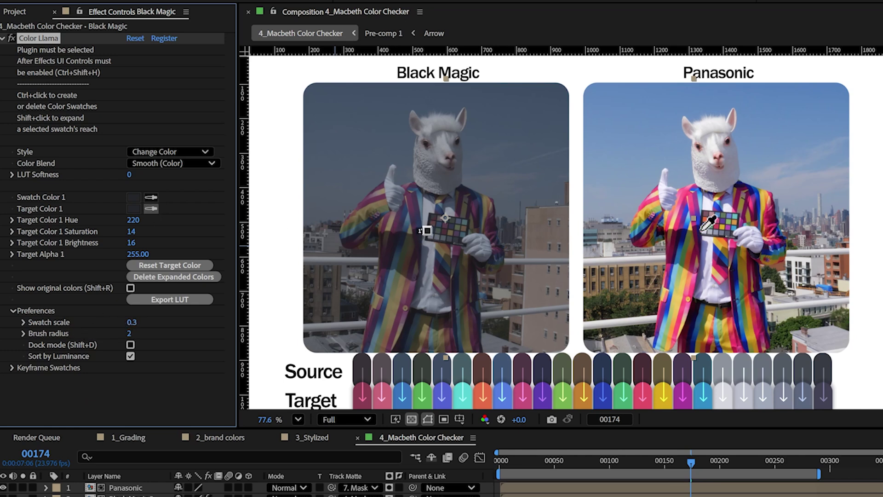
pyautogui.keyDown('ctrl'); pyautogui.click(426, 208); pyautogui.keyUp('ctrl')
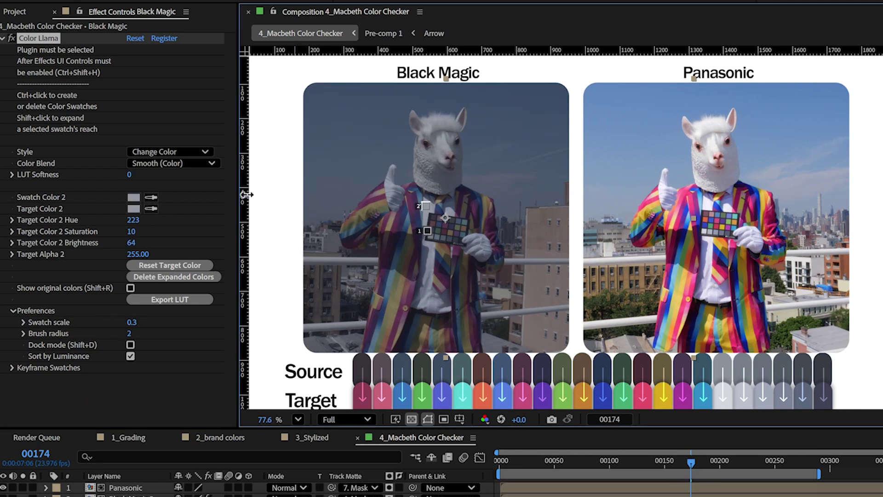
# Match the first Black Magic checker patches to their Panasonic counterparts as target colours
pyautogui.click(154, 208)
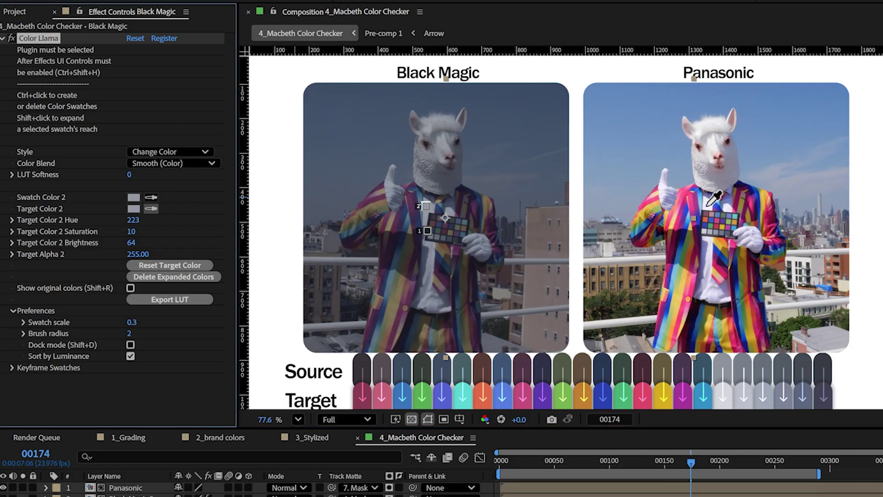
pyautogui.click(709, 212)
pyautogui.keyDown('ctrl'); pyautogui.click(429, 218); pyautogui.keyUp('ctrl')
pyautogui.keyDown('ctrl'); pyautogui.click(439, 218); pyautogui.keyUp('ctrl')
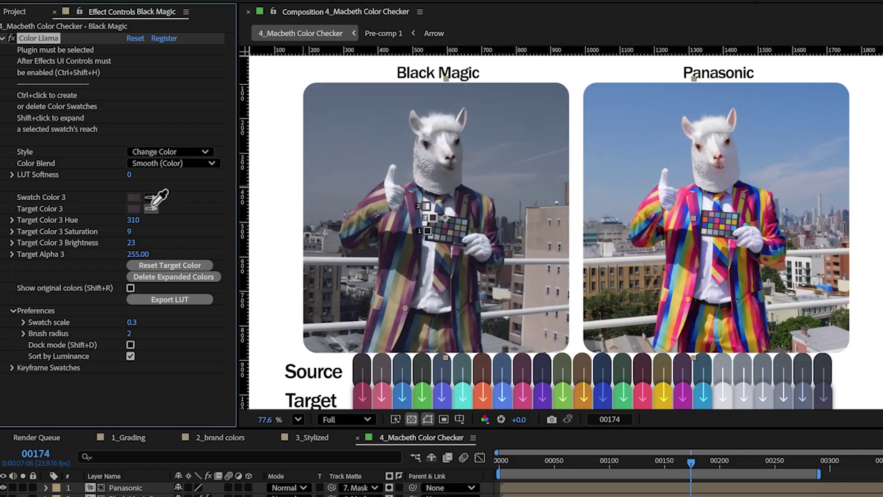
pyautogui.click(151, 208)
pyautogui.click(642, 212)
pyautogui.keyDown('ctrl'); pyautogui.click(445, 218); pyautogui.keyUp('ctrl')
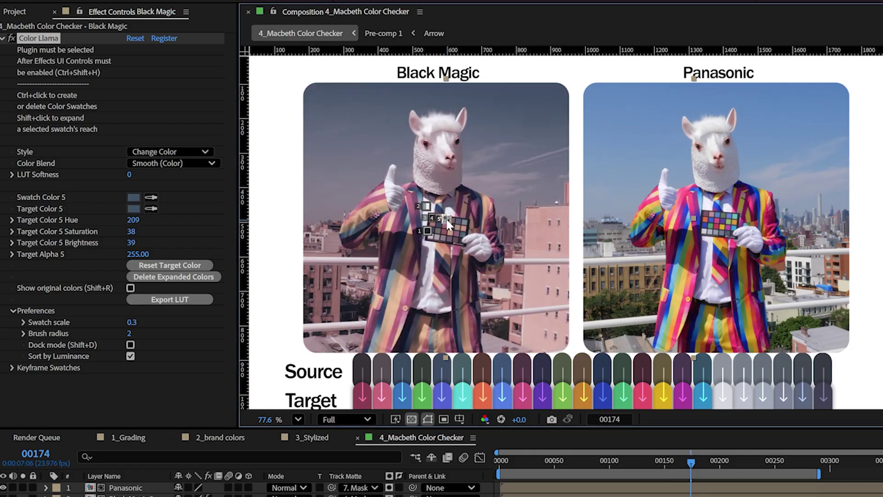
pyautogui.click(151, 208)
pyautogui.click(720, 220)
pyautogui.keyDown('ctrl'); pyautogui.click(449, 219); pyautogui.keyUp('ctrl')
pyautogui.keyDown('ctrl'); pyautogui.click(458, 220); pyautogui.keyUp('ctrl')
pyautogui.click(151, 209)
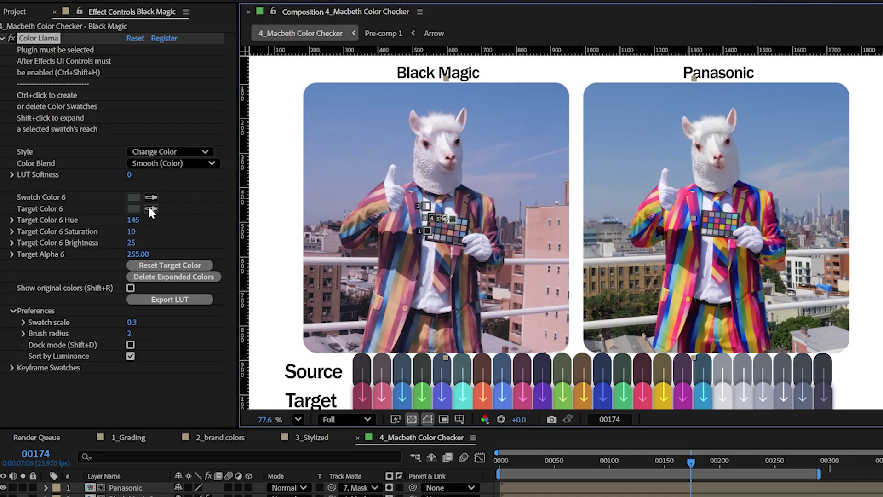
pyautogui.click(745, 208)
pyautogui.keyDown('ctrl'); pyautogui.click(464, 221); pyautogui.keyUp('ctrl')
pyautogui.click(151, 209)
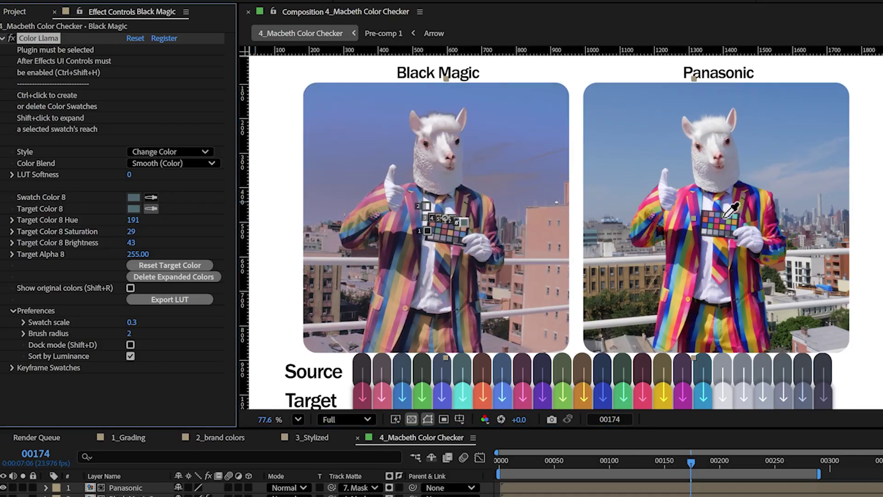
pyautogui.click(718, 212)
pyautogui.keyDown('ctrl'); pyautogui.click(430, 223); pyautogui.keyUp('ctrl')
pyautogui.click(151, 208)
pyautogui.click(706, 217)
pyautogui.keyDown('ctrl'); pyautogui.click(435, 223); pyautogui.keyUp('ctrl')
pyautogui.click(151, 209)
pyautogui.click(715, 211)
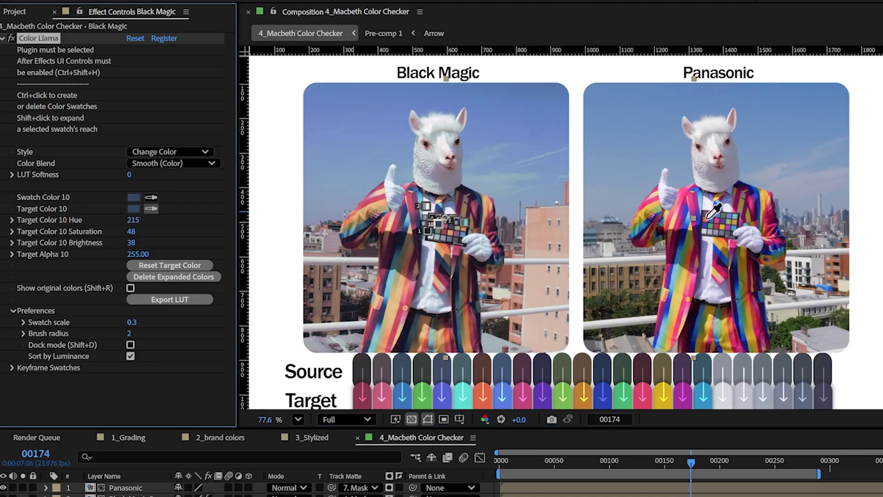
pyautogui.keyDown('ctrl'); pyautogui.click(442, 226); pyautogui.keyUp('ctrl')
pyautogui.click(151, 209)
# Match the next row of checker patches to the Panasonic chart
pyautogui.click(720, 217)
pyautogui.keyDown('ctrl'); pyautogui.click(451, 225); pyautogui.keyUp('ctrl')
pyautogui.click(151, 208)
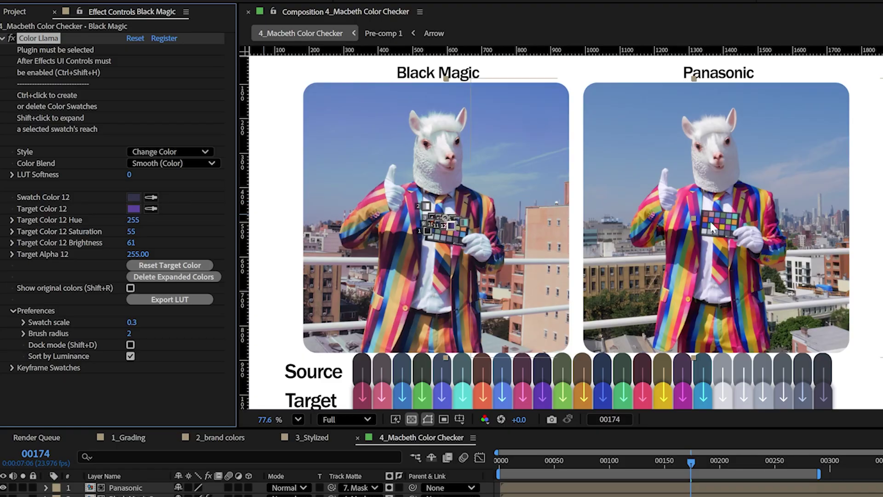
pyautogui.click(660, 209)
pyautogui.keyDown('ctrl'); pyautogui.click(450, 226); pyautogui.keyUp('ctrl')
pyautogui.click(151, 209)
pyautogui.click(717, 213)
pyautogui.keyDown('ctrl'); pyautogui.click(463, 229); pyautogui.keyUp('ctrl')
pyautogui.click(151, 209)
pyautogui.click(718, 216)
pyautogui.keyDown('ctrl'); pyautogui.click(430, 230); pyautogui.keyUp('ctrl')
pyautogui.click(151, 208)
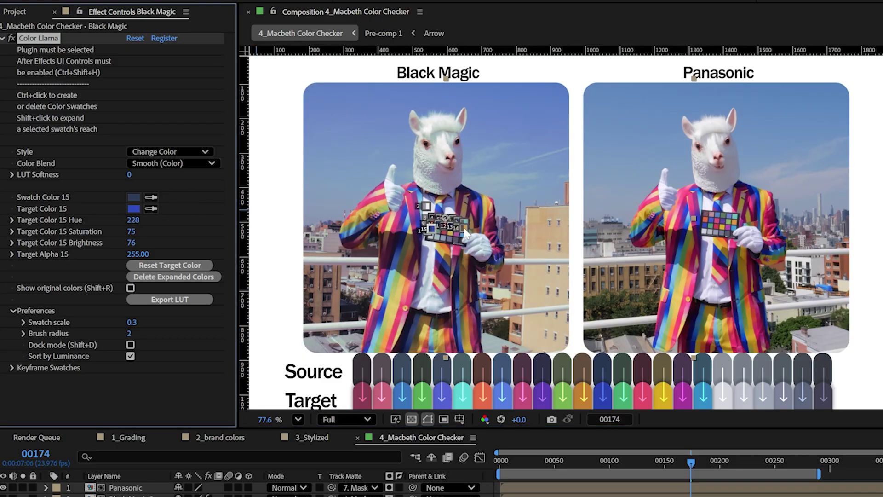
pyautogui.click(717, 216)
pyautogui.keyDown('ctrl'); pyautogui.click(437, 232); pyautogui.keyUp('ctrl')
pyautogui.click(151, 209)
pyautogui.keyDown('ctrl'); pyautogui.click(444, 231); pyautogui.keyUp('ctrl')
# Match the grey neutral checker patches to the Panasonic chart
pyautogui.keyDown('ctrl'); pyautogui.click(447, 234); pyautogui.keyUp('ctrl')
pyautogui.keyDown('ctrl'); pyautogui.click(453, 235); pyautogui.keyUp('ctrl')
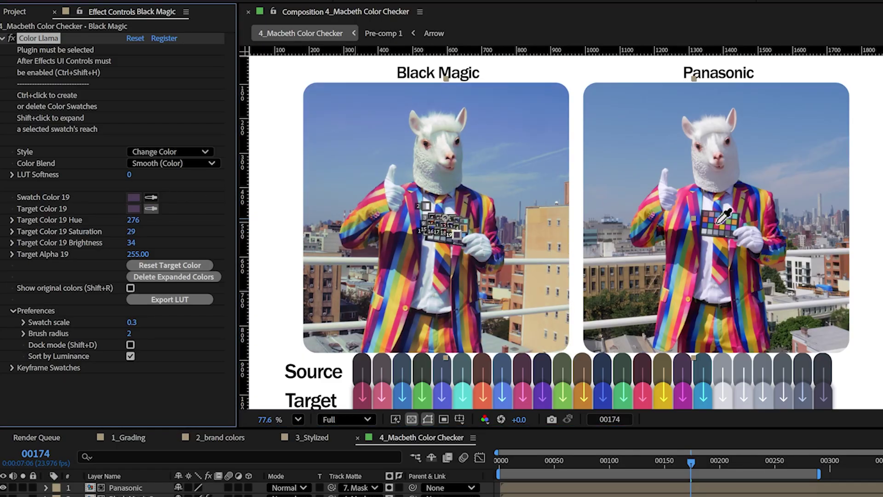
pyautogui.keyDown('ctrl'); pyautogui.click(457, 235); pyautogui.keyUp('ctrl')
pyautogui.keyDown('ctrl'); pyautogui.click(421, 236); pyautogui.keyUp('ctrl')
pyautogui.click(151, 208)
pyautogui.click(716, 231)
pyautogui.keyDown('ctrl'); pyautogui.click(428, 238); pyautogui.keyUp('ctrl')
pyautogui.click(151, 209)
pyautogui.click(723, 232)
pyautogui.keyDown('ctrl'); pyautogui.click(435, 239); pyautogui.keyUp('ctrl')
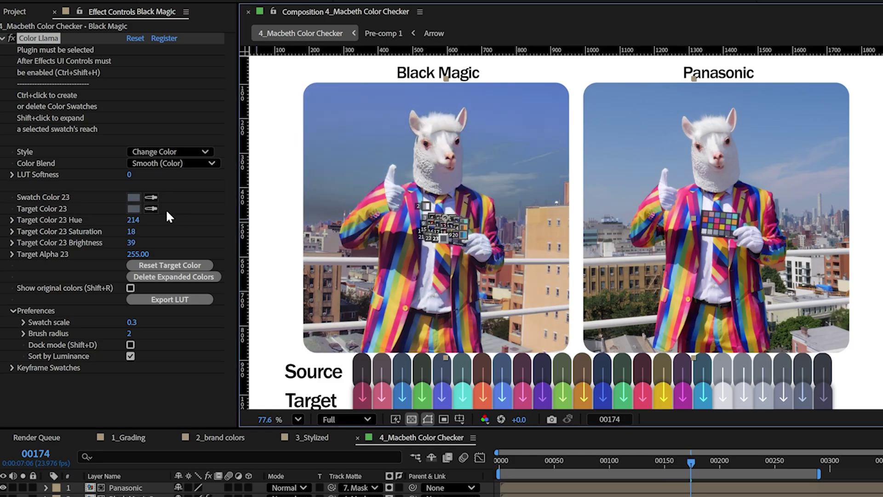
pyautogui.click(151, 209)
pyautogui.click(728, 232)
pyautogui.keyDown('ctrl'); pyautogui.click(442, 239); pyautogui.keyUp('ctrl')
# Add a sky swatch on Black Magic and target the Panasonic sky colour
pyautogui.keyDown('ctrl'); pyautogui.click(456, 239); pyautogui.keyUp('ctrl')
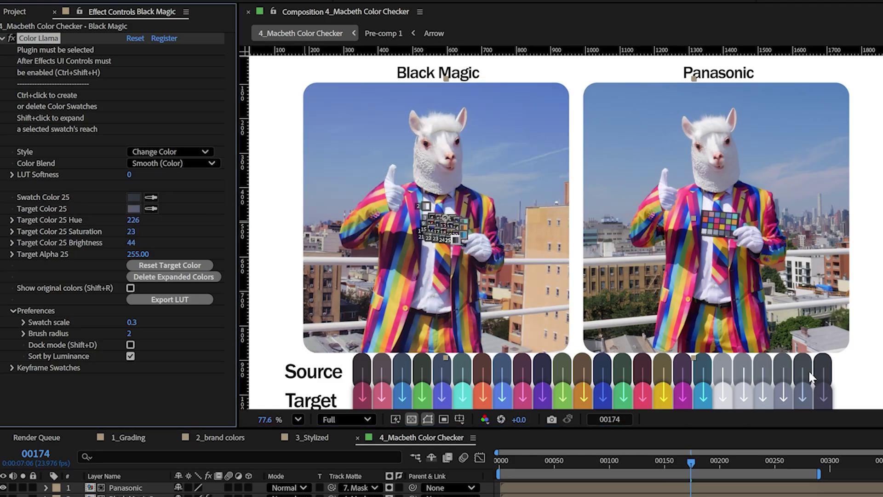
pyautogui.keyDown('ctrl'); pyautogui.click(442, 103); pyautogui.keyUp('ctrl')
pyautogui.click(151, 209)
pyautogui.click(713, 109)
# Toggle Color Llama off and on to compare the matched Black Magic shot with the original
pyautogui.click(153, 381)
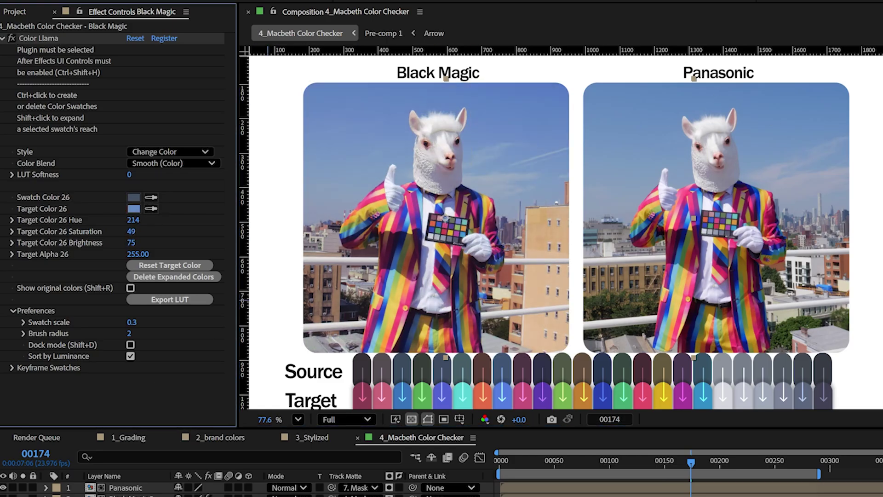
pyautogui.click(11, 39)
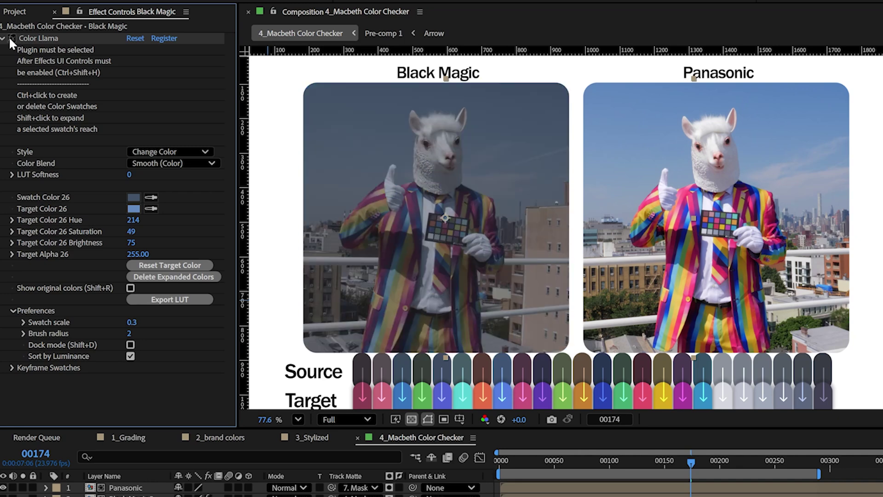
pyautogui.click(11, 39)
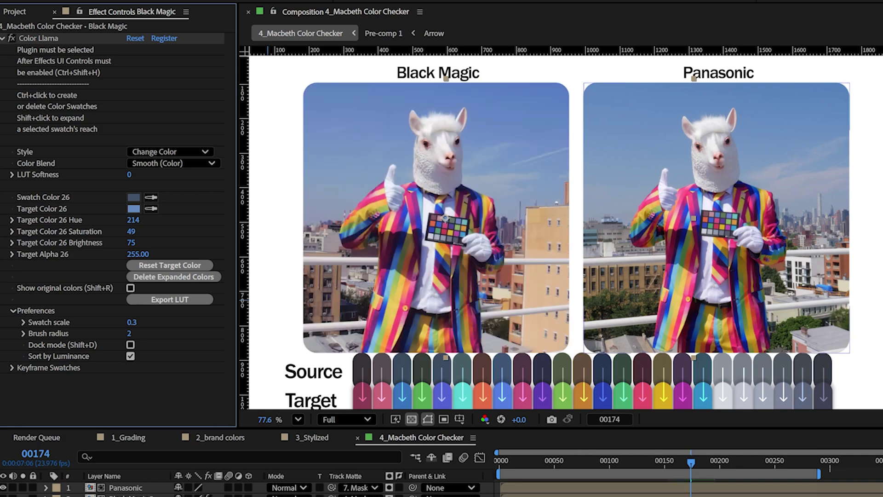
pyautogui.click(568, 461)
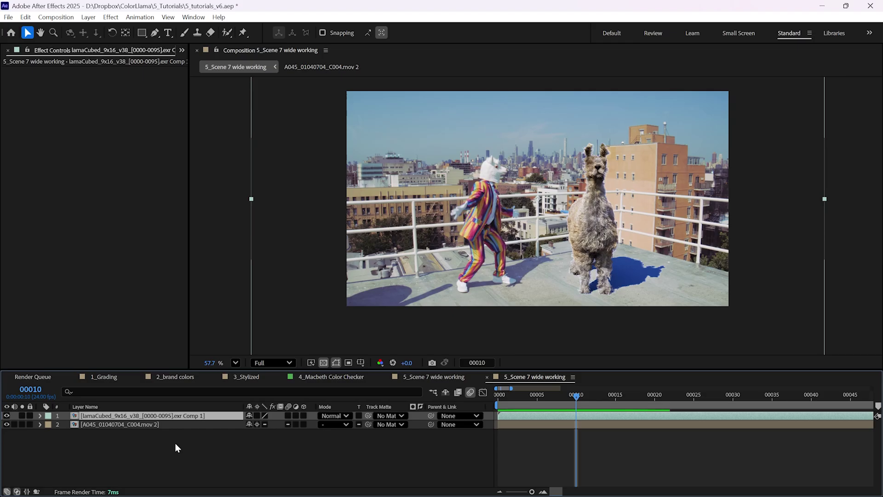
# Solo the rooftop plate, then the CG llama layer, to inspect each on its own
pyautogui.click(24, 424)
pyautogui.click(24, 425)
pyautogui.click(22, 415)
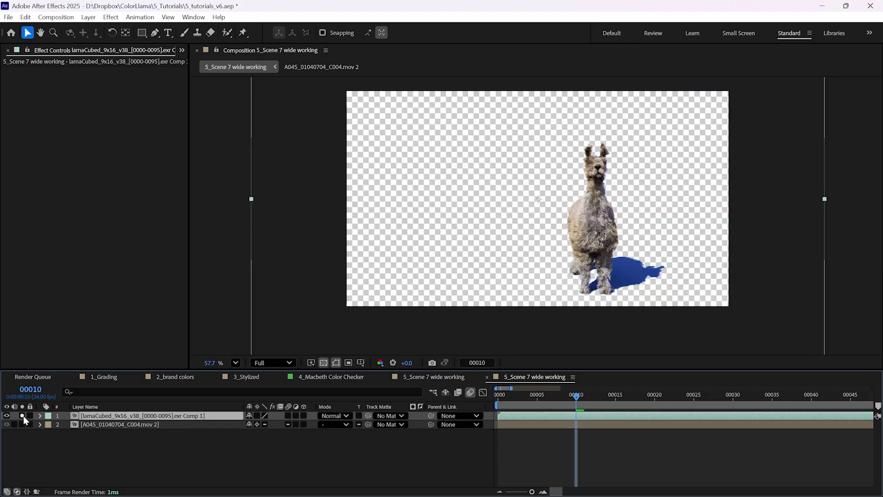
pyautogui.click(22, 415)
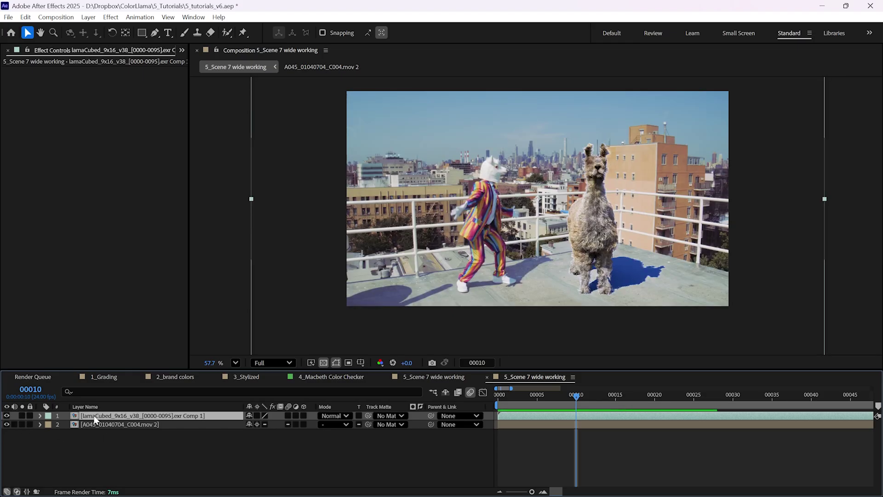
pyautogui.click(115, 18)
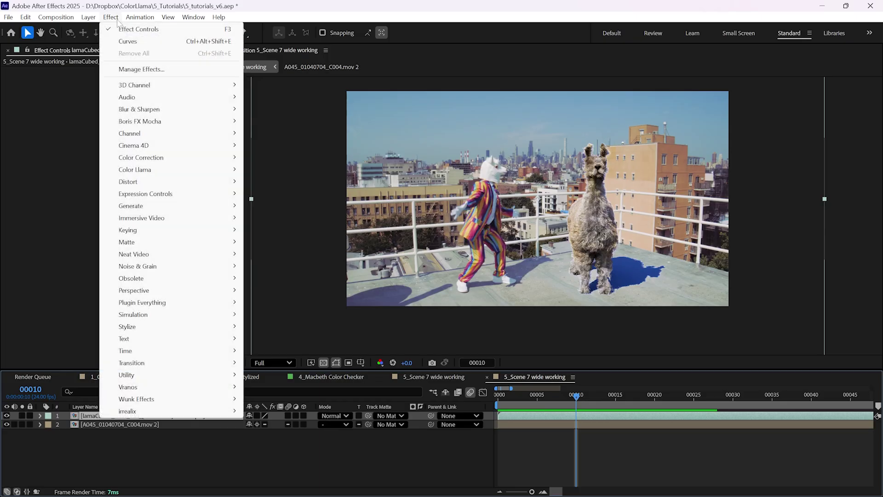
# Apply Color Llama to the CG llama and sample its blue shadow and fur as swatches 1 and 2
pyautogui.moveTo(179, 169)
pyautogui.click(256, 169)
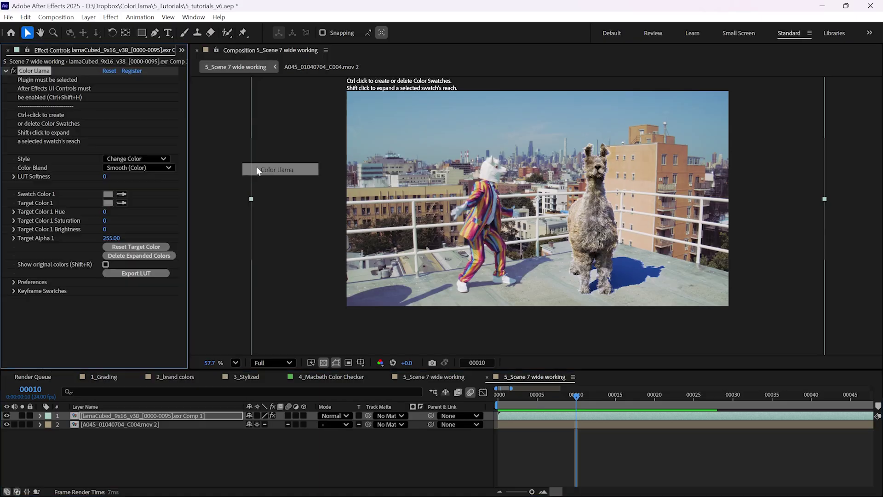
pyautogui.keyDown('ctrl'); pyautogui.click(623, 273); pyautogui.keyUp('ctrl')
pyautogui.keyDown('ctrl'); pyautogui.click(596, 243); pyautogui.keyUp('ctrl')
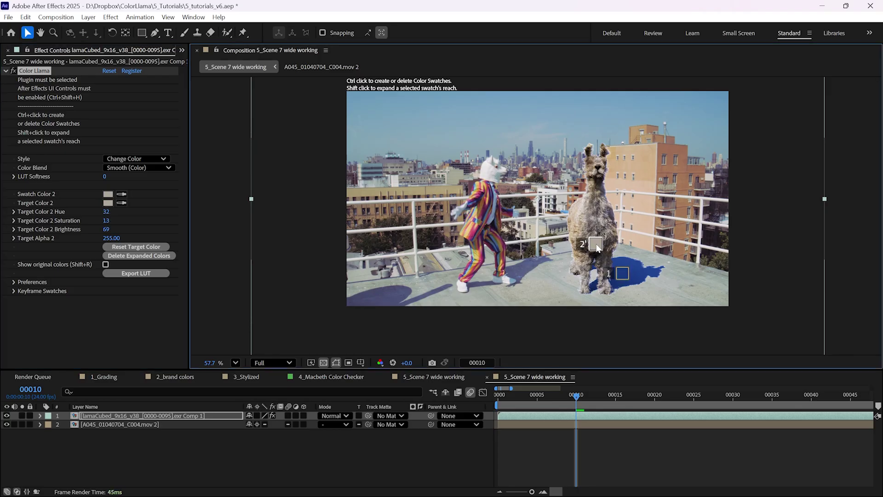
# Lower the shadow swatch's target alpha to about 140 and reduce its saturation
pyautogui.click(622, 275)
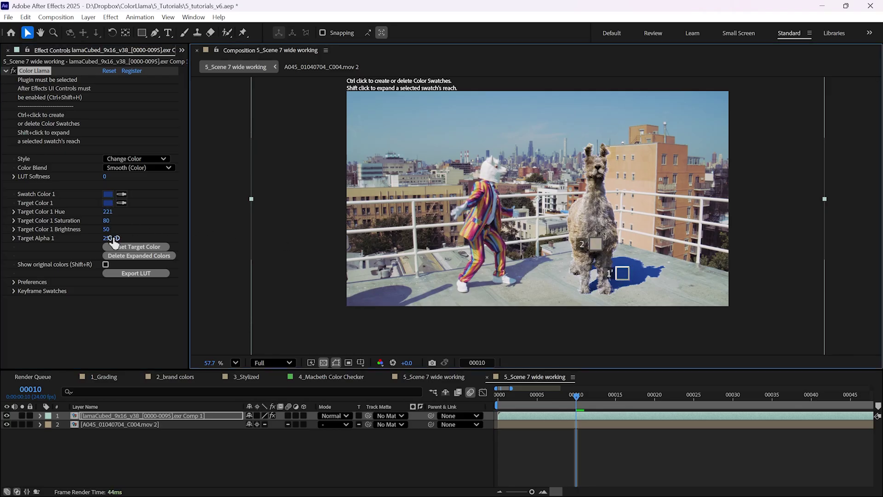
pyautogui.moveTo(114, 242); pyautogui.dragTo(92, 239)
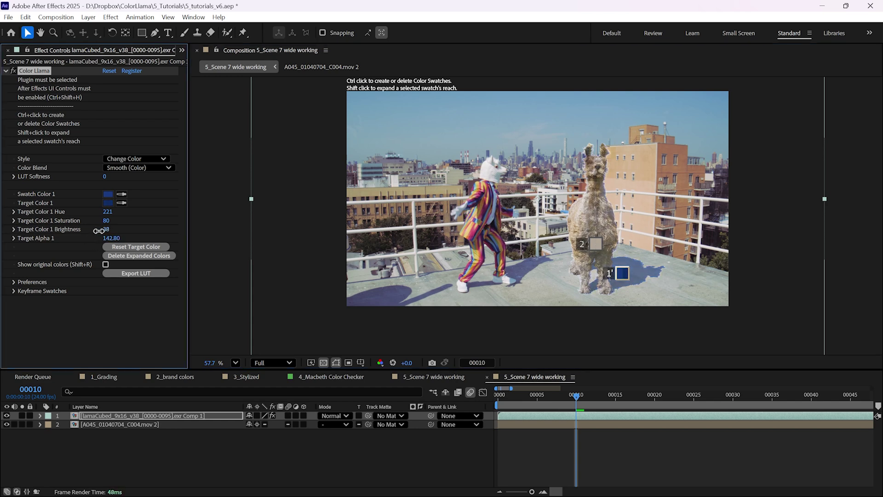
pyautogui.moveTo(109, 223)
pyautogui.mouseDown()
pyautogui.moveTo(100, 224)
pyautogui.moveTo(116, 222)
pyautogui.mouseUp()
# Set the fur swatch's target colour to hue 32, saturation 13, brightness 69
pyautogui.click(595, 243)
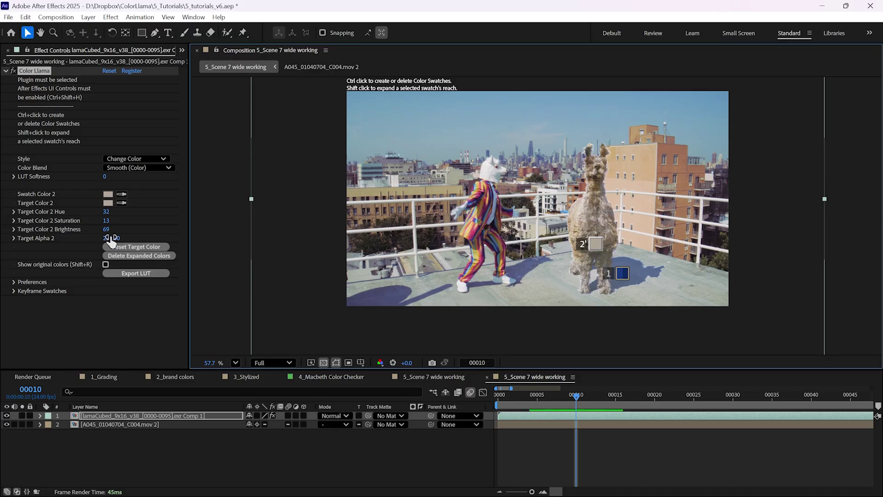
pyautogui.click(136, 247)
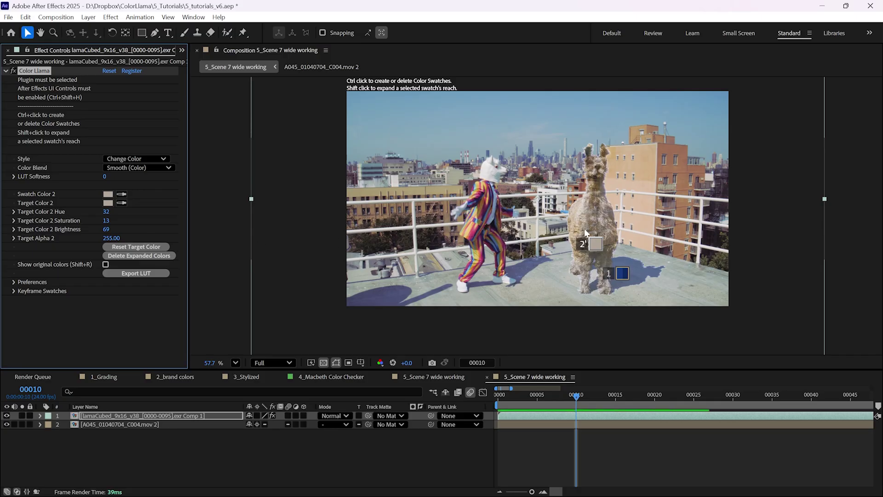
pyautogui.keyDown('shift'); pyautogui.click(600, 234); pyautogui.keyUp('shift')
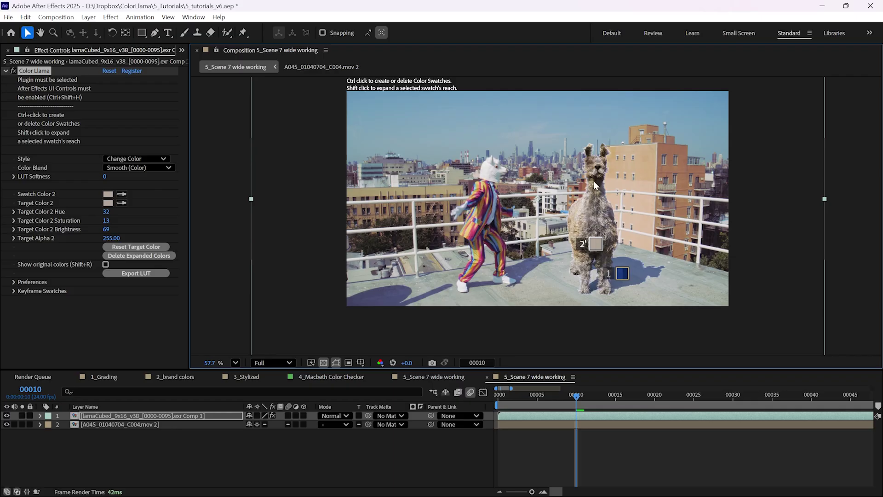
pyautogui.click(191, 442)
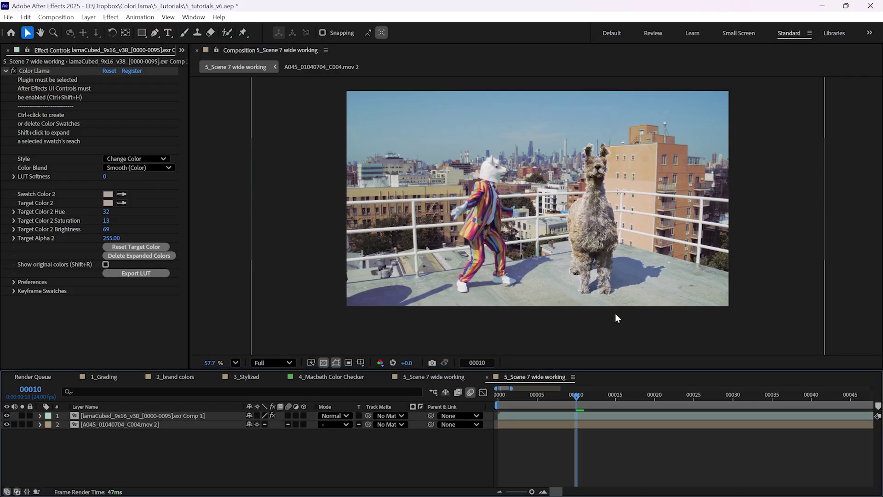
# Toggle Color Llama off and on several times to compare the recoloured llama
pyautogui.click(12, 70)
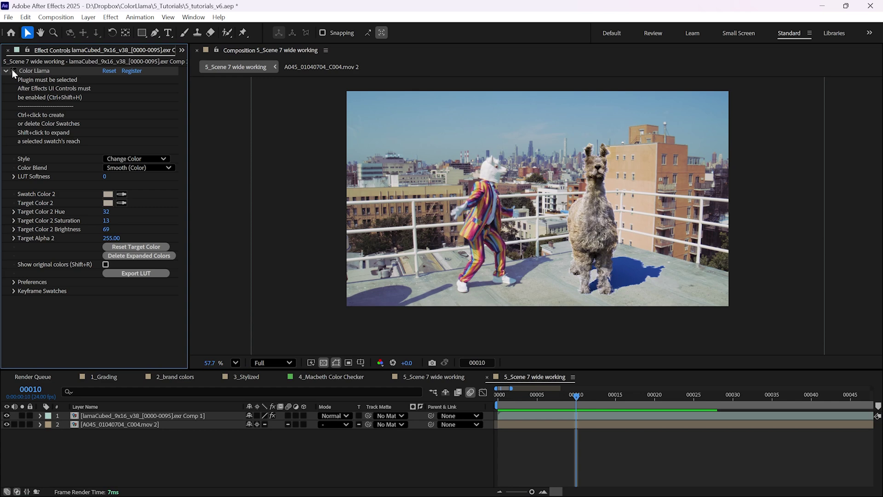
pyautogui.click(11, 70)
pyautogui.click(12, 70)
pyautogui.click(12, 69)
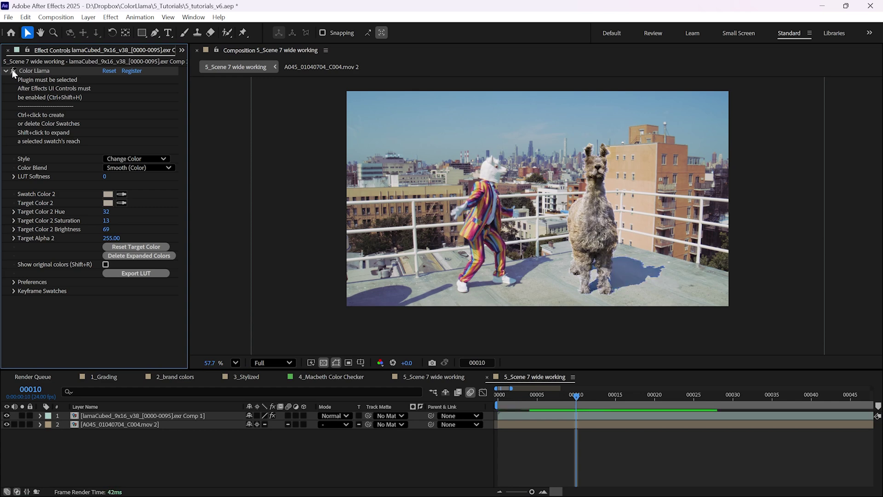
pyautogui.click(12, 70)
pyautogui.click(12, 70)
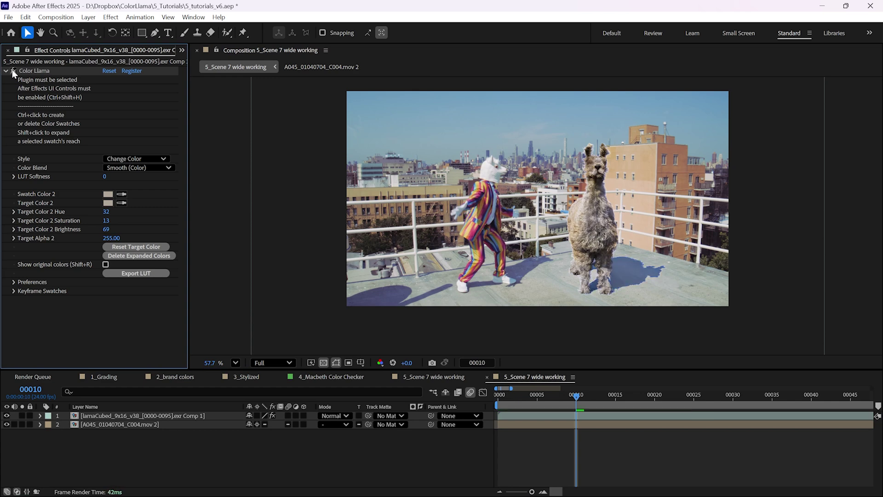
# Preview the scene from the first frame
pyautogui.click(534, 451)
pyautogui.press('Home')
pyautogui.press('space')
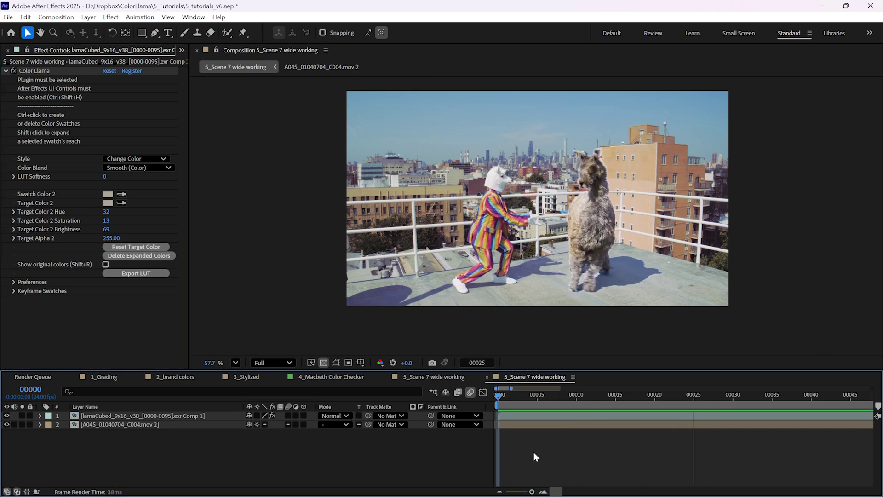